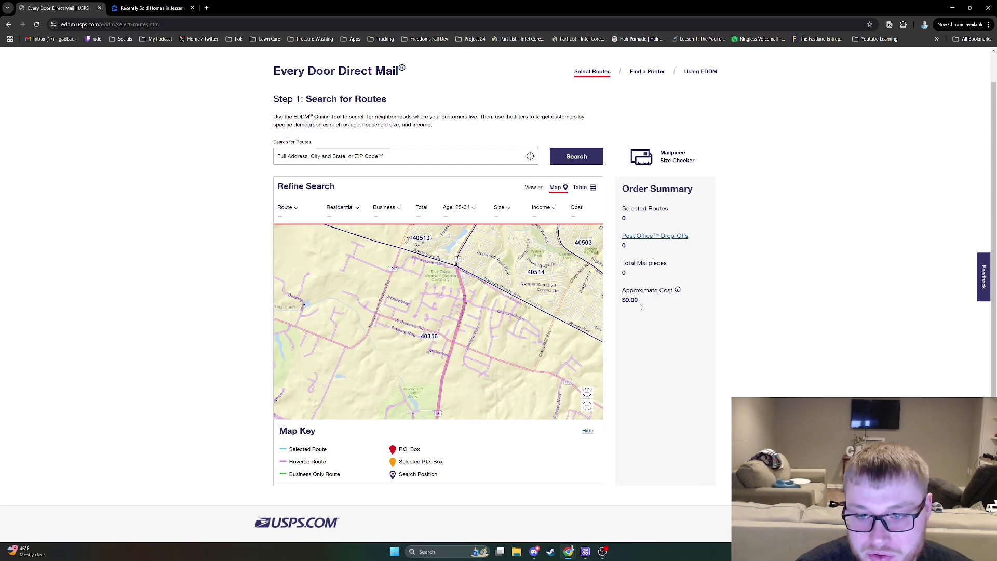
- Select the mail route through the W Brannon Rd neighborhood in ZIP 40356 and deselect it again
click(441, 297)
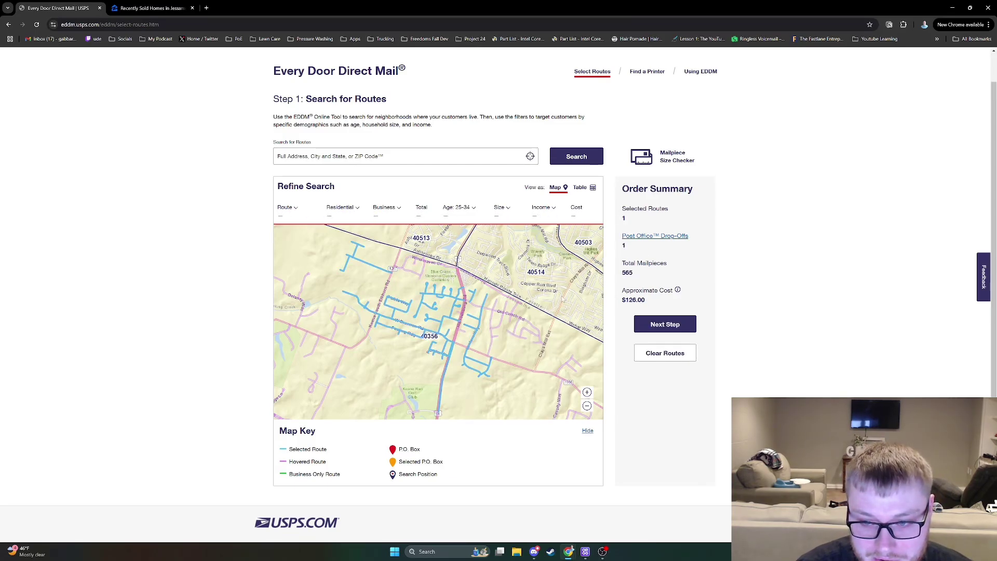
click(450, 300)
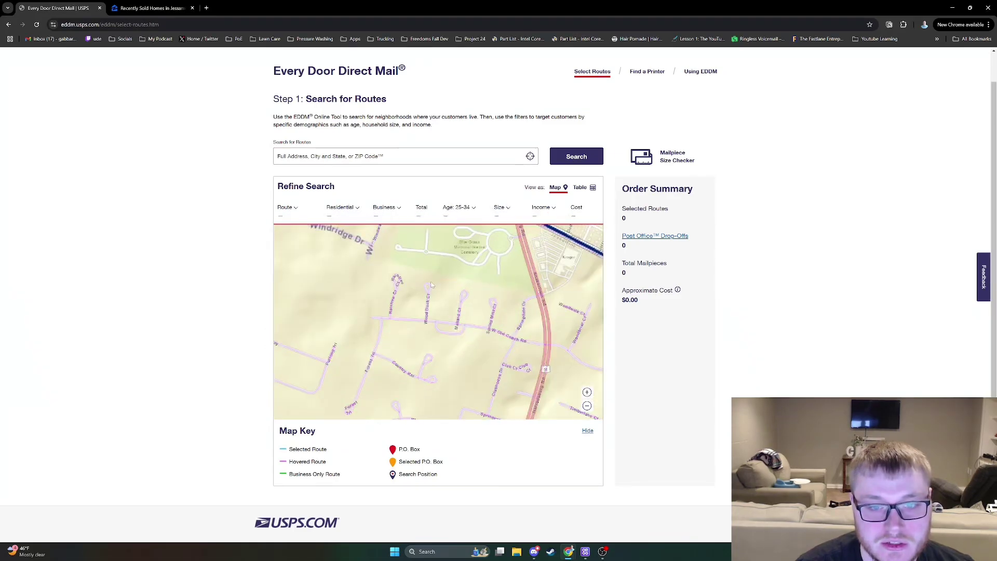
- Enlarge the page to 150% and look over the Refine Search filters, including the route type options
key(ctrl+plus)
key(ctrl+plus)
key(ctrl+plus)
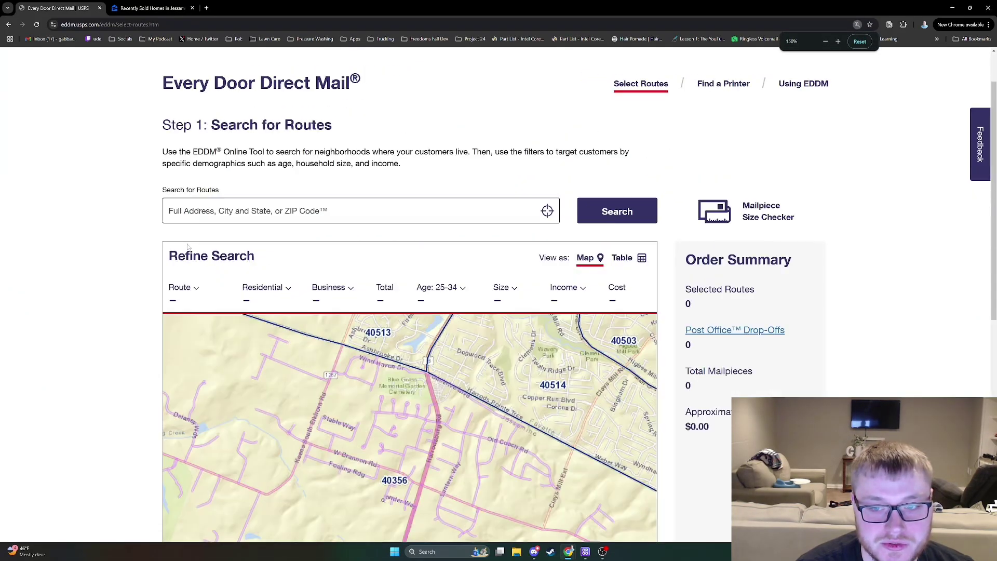
scroll(188, 246, down, 2)
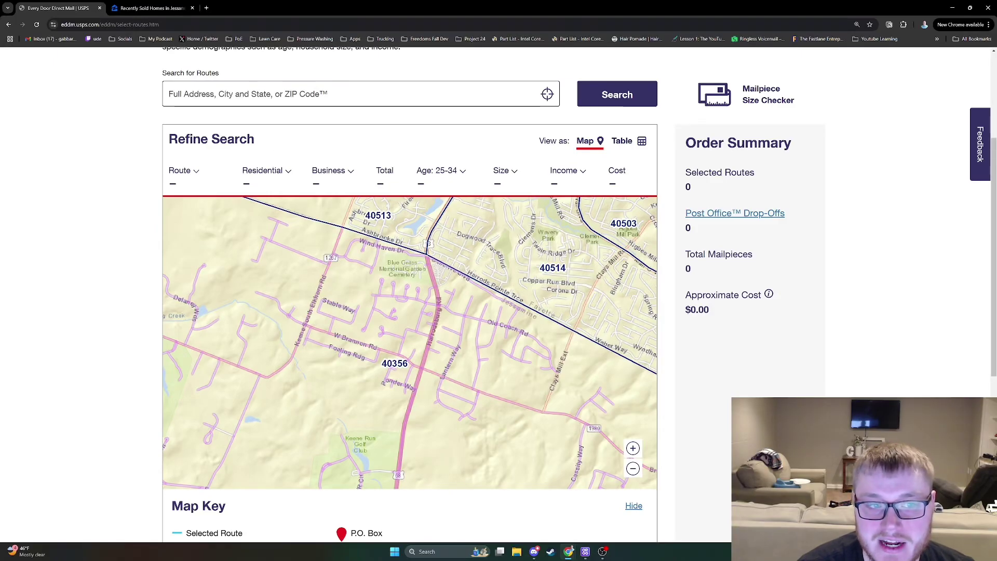
drag(167, 139, 266, 142)
click(167, 171)
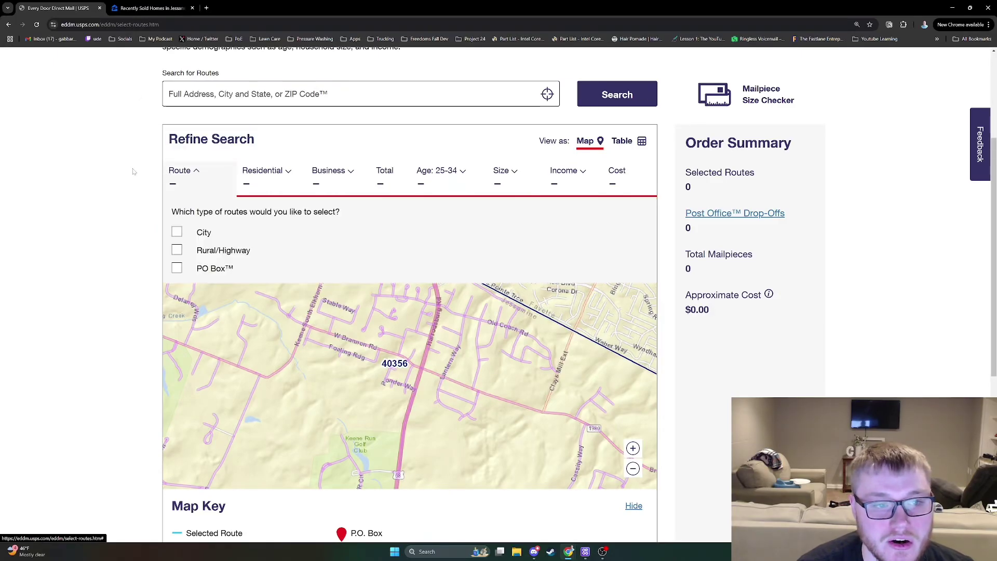
drag(152, 172, 631, 173)
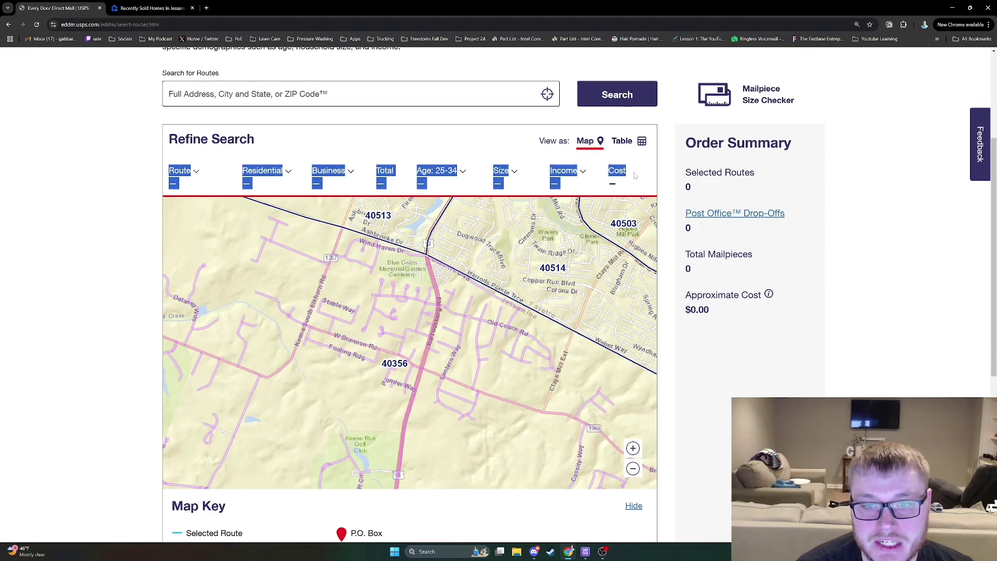
click(96, 208)
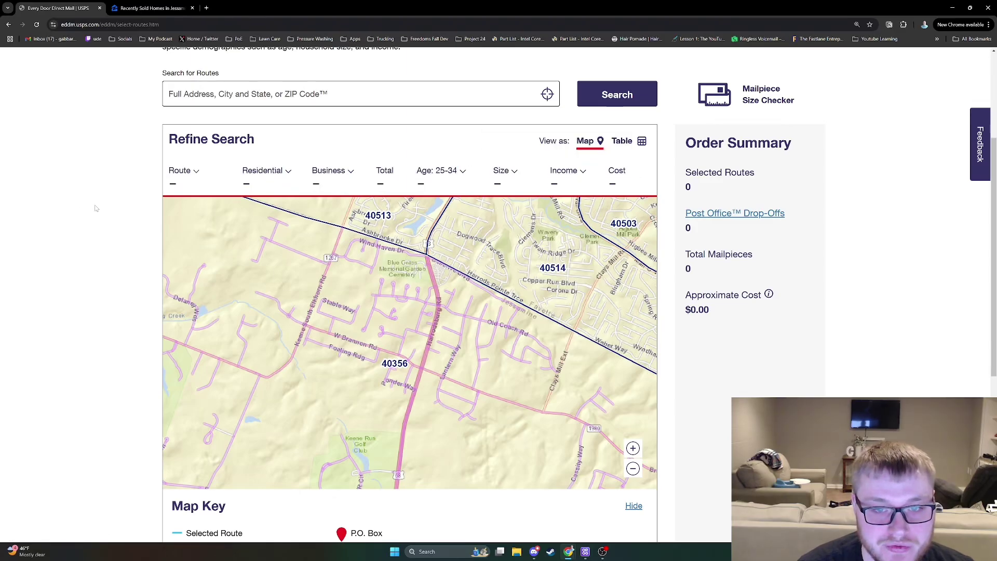
- Set the age range filter for the route audience to 25-85+
click(465, 174)
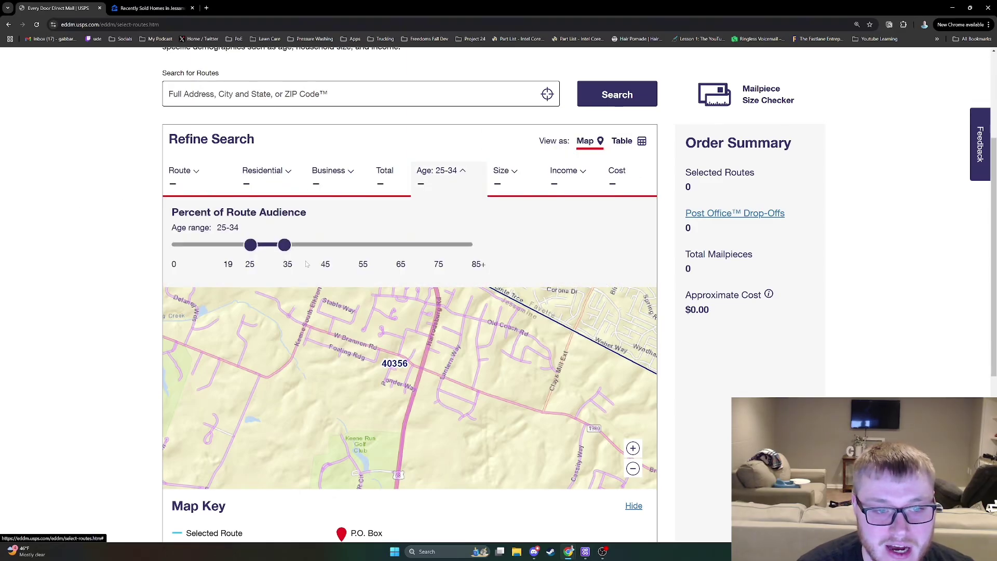
drag(286, 246, 479, 250)
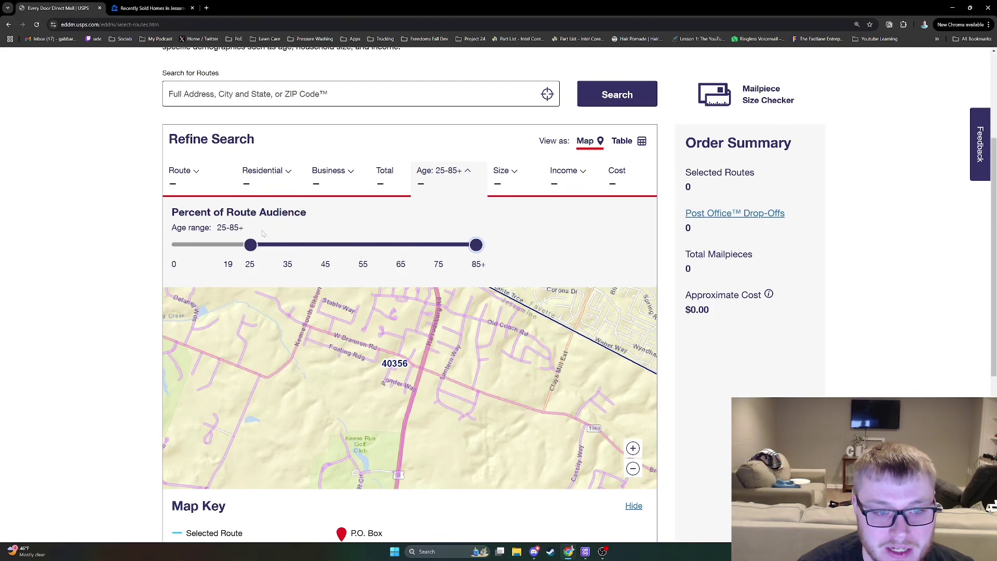
click(105, 210)
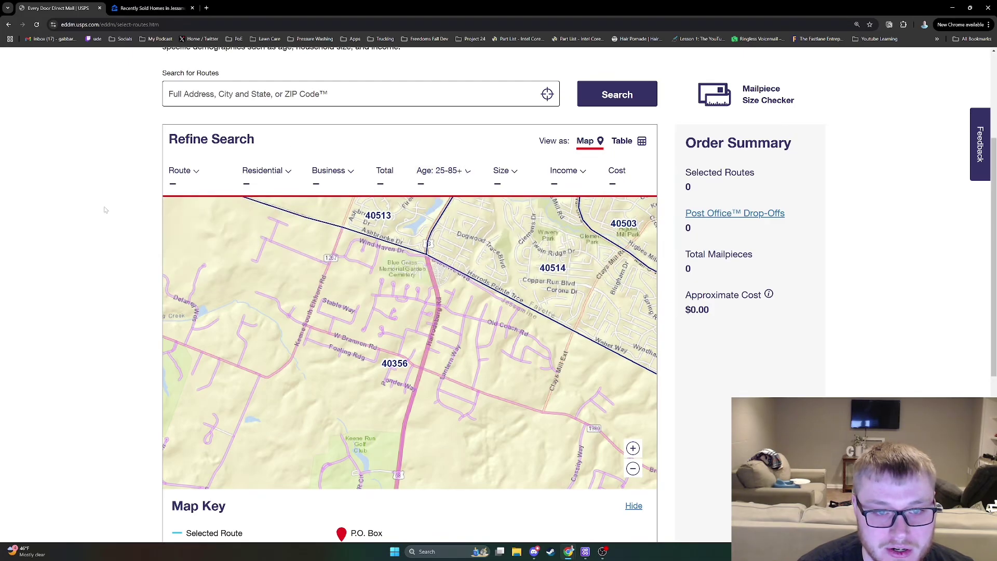
click(350, 171)
click(349, 171)
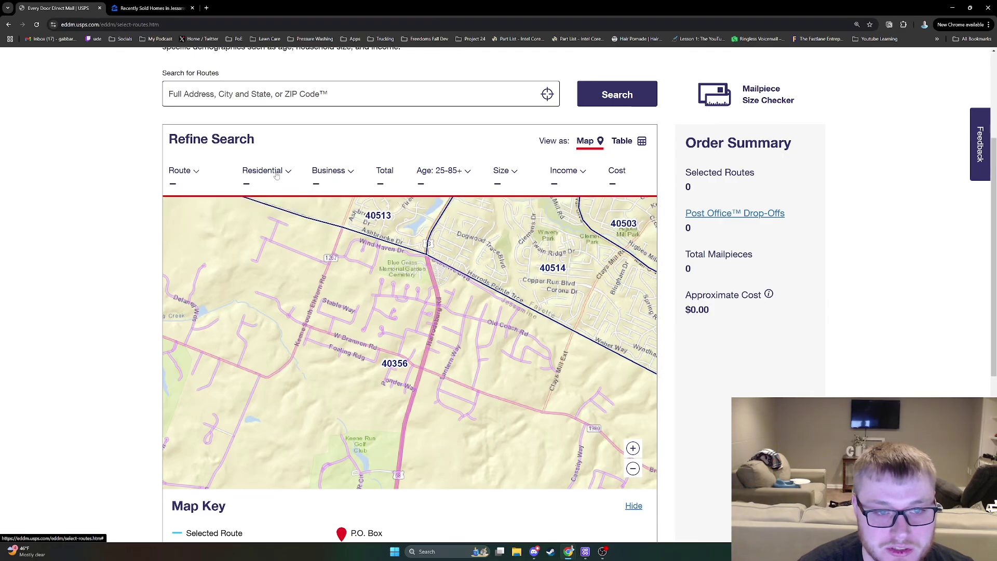
mouse_move(468, 326)
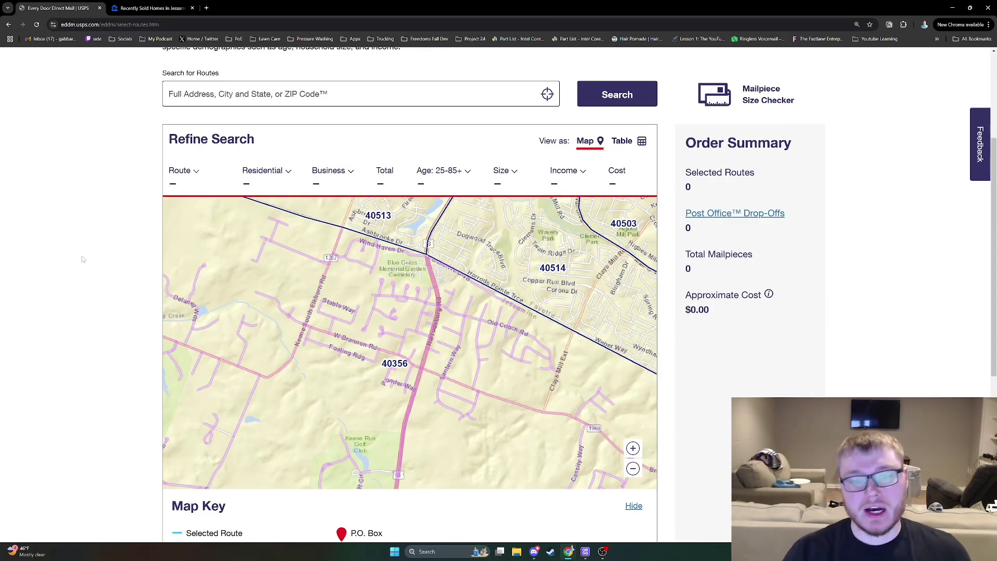
- Switch to the Zillow map of recently sold homes in Jessamine County and check its Sold listing filter
key(ctrl+Tab)
drag(293, 336, 309, 330)
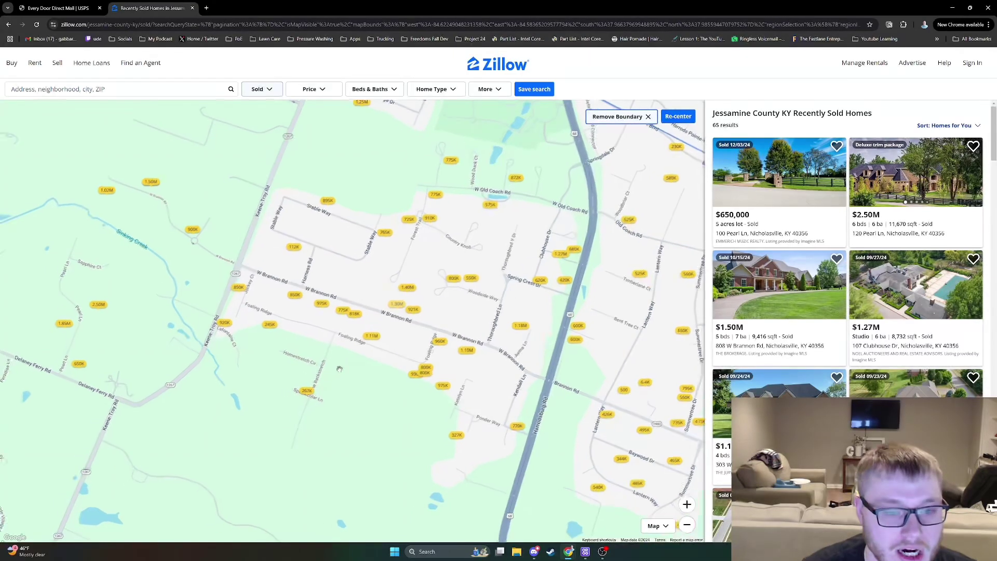
click(271, 89)
click(270, 89)
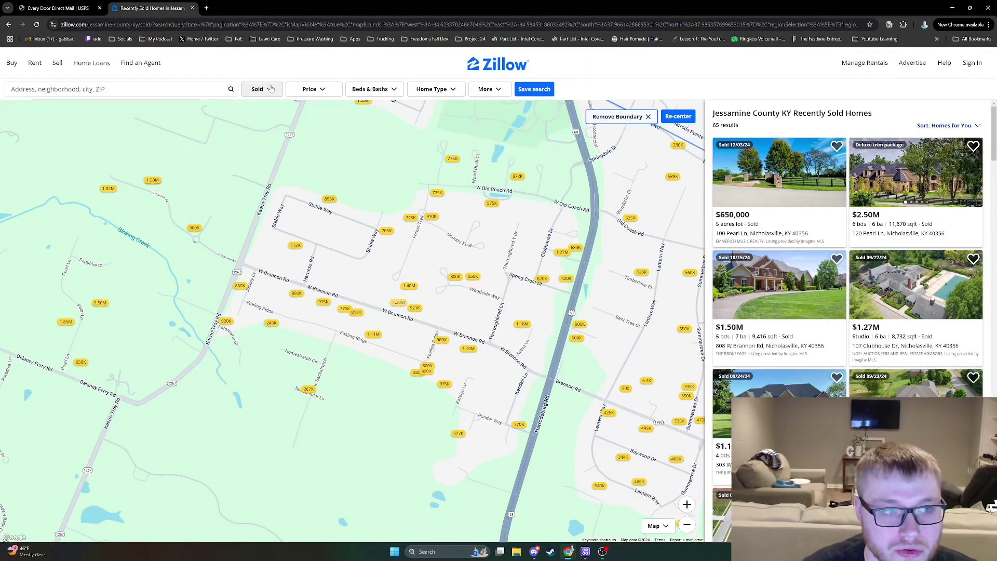
- Examine the recently sold home prices in the neighborhoods on both sides of Harrodsburg Rd around Brannon Rd
drag(401, 271, 84, 194)
drag(295, 247, 306, 290)
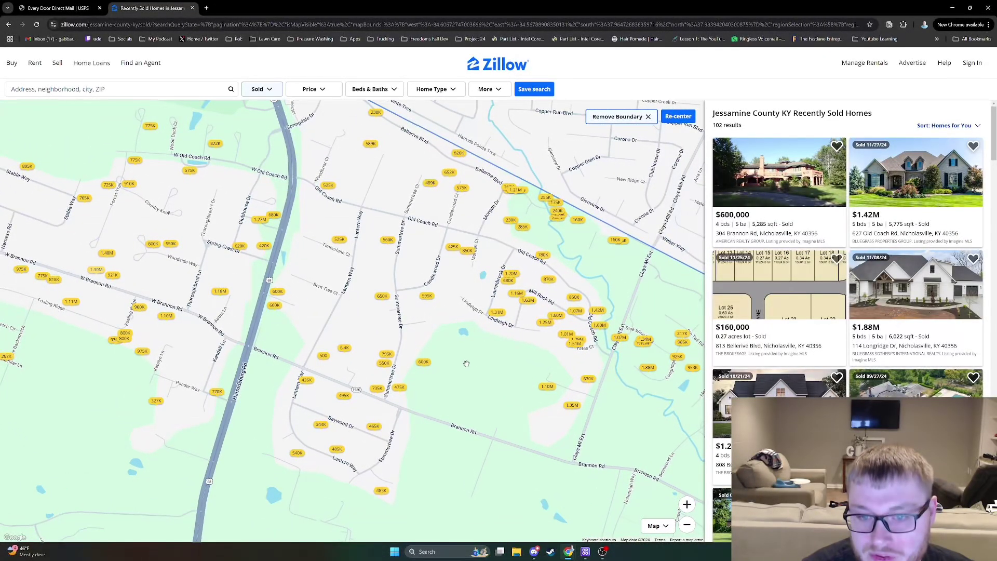
drag(188, 290, 378, 327)
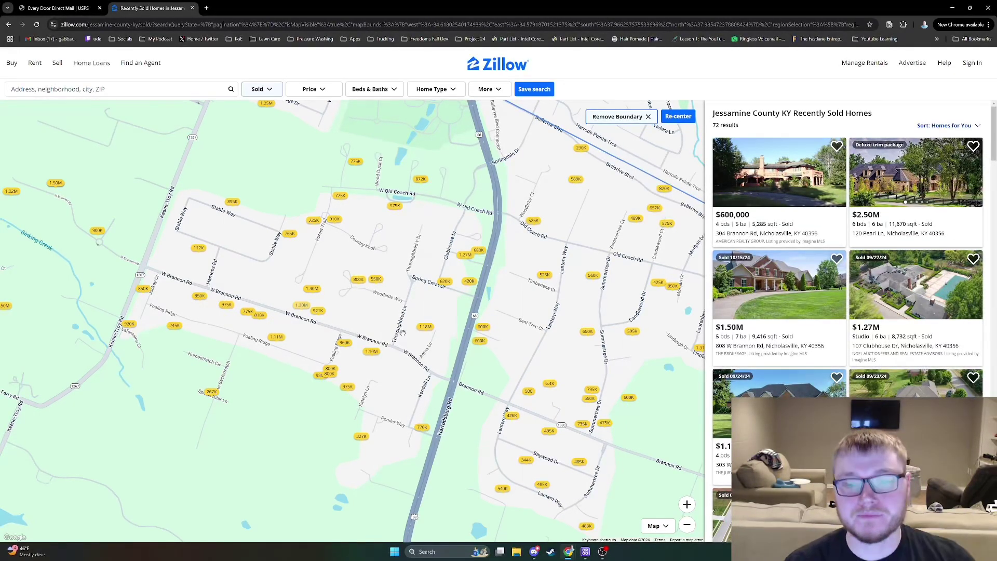
drag(383, 411, 419, 396)
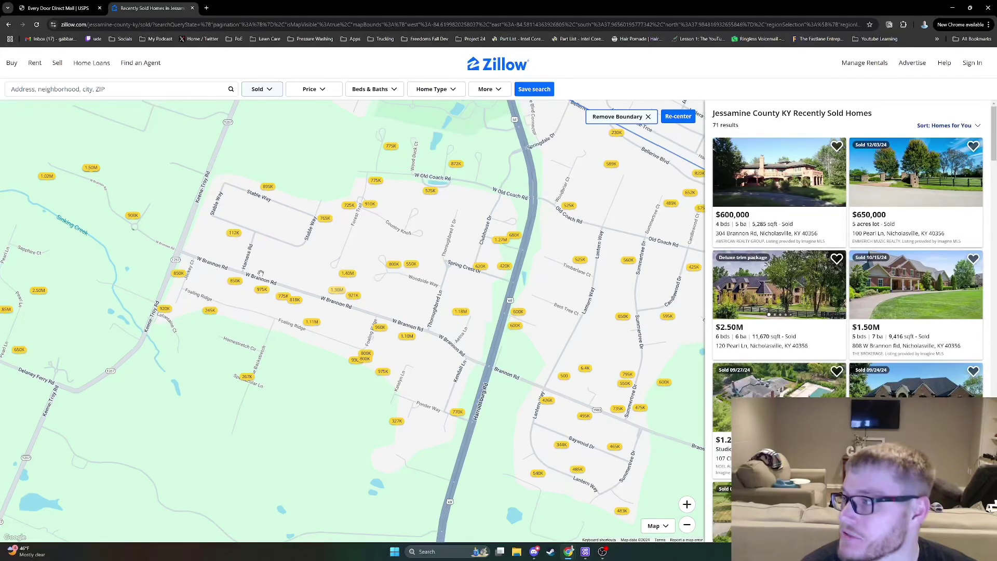
drag(619, 430, 408, 417)
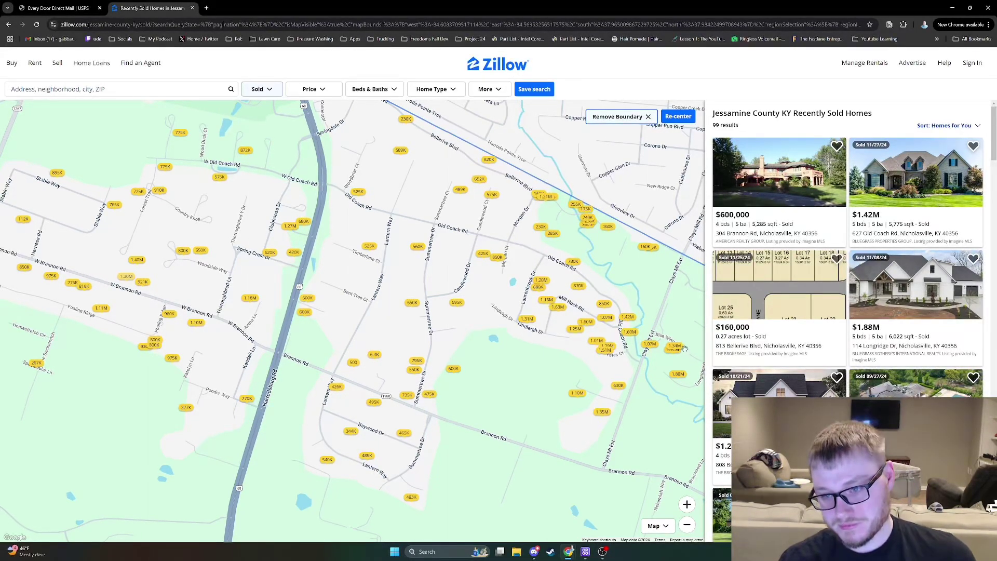
drag(675, 384, 568, 356)
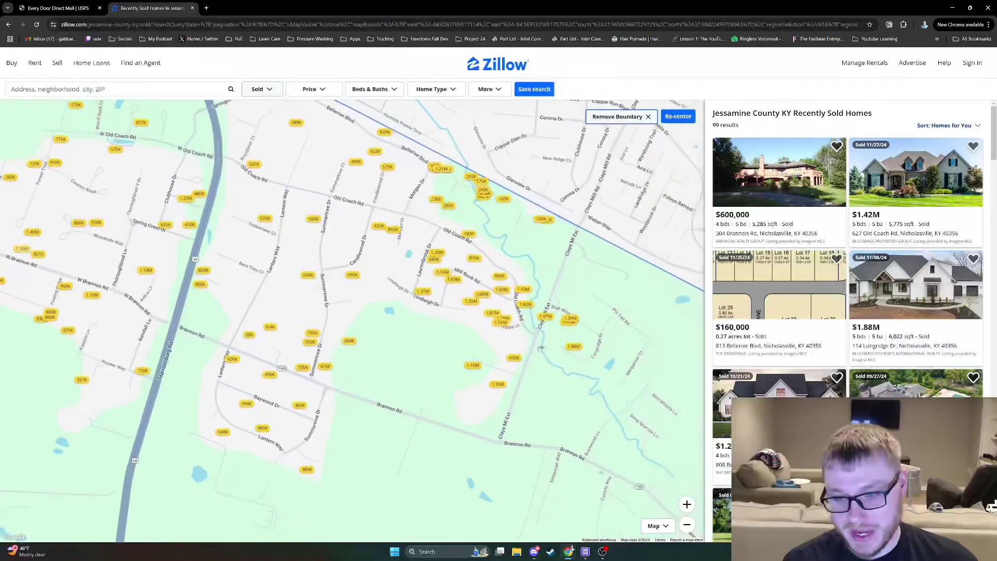
drag(406, 259, 488, 288)
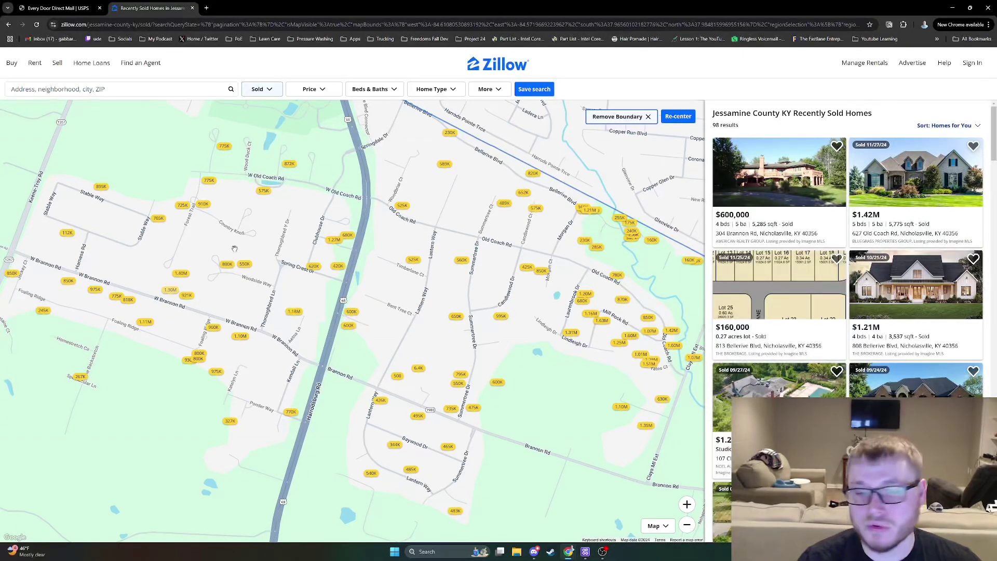
drag(276, 163, 305, 150)
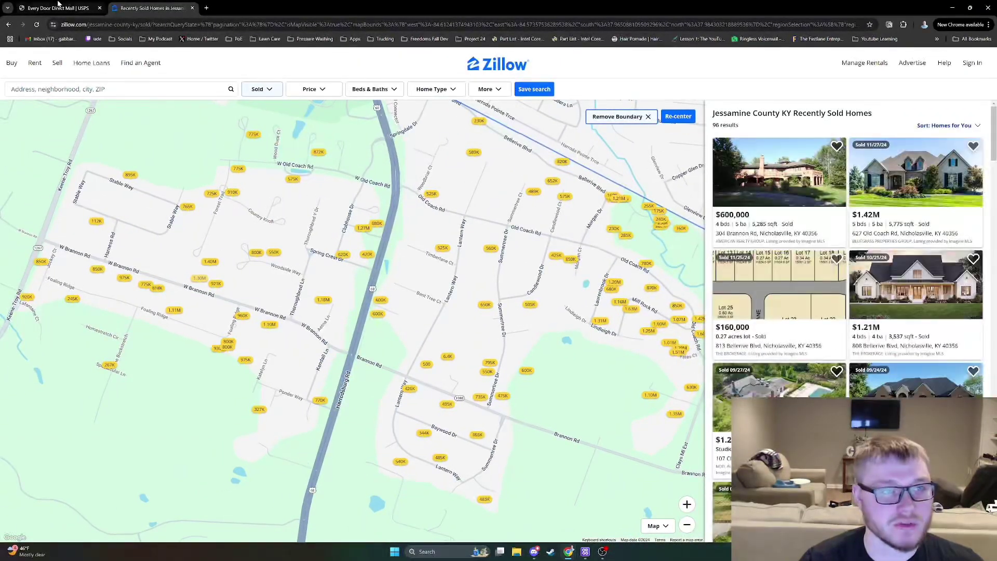
- Return to the USPS route map and examine the mail routes along Harrodsburg Rd in ZIP 40356, including the golf club area
click(59, 7)
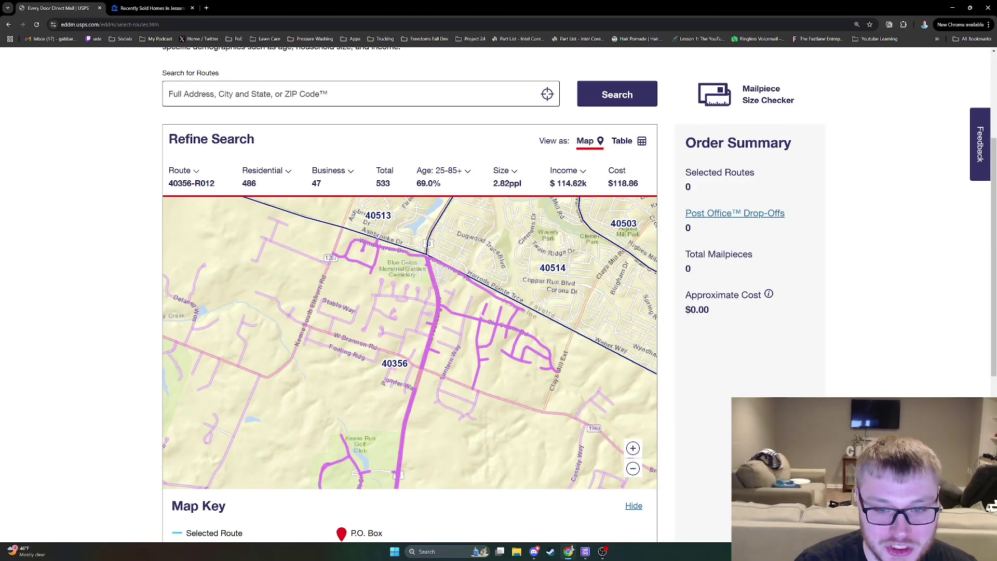
drag(431, 311, 445, 214)
drag(417, 458, 430, 349)
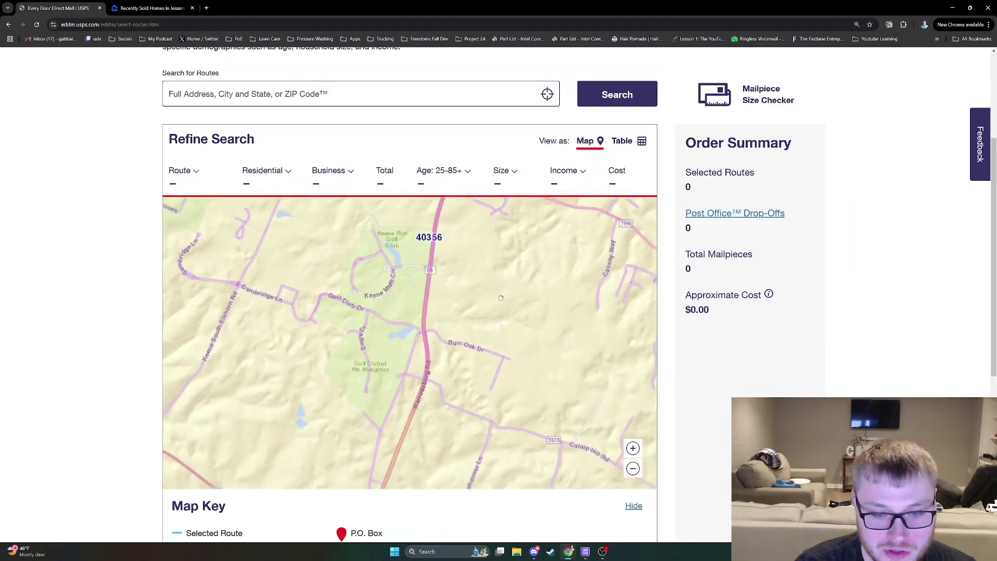
drag(452, 207, 418, 410)
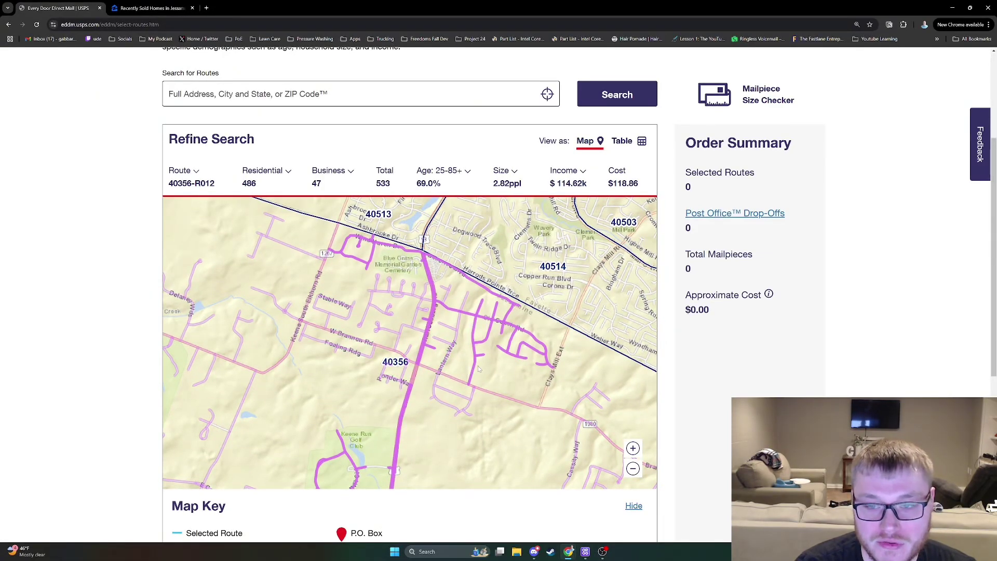
drag(396, 341, 420, 352)
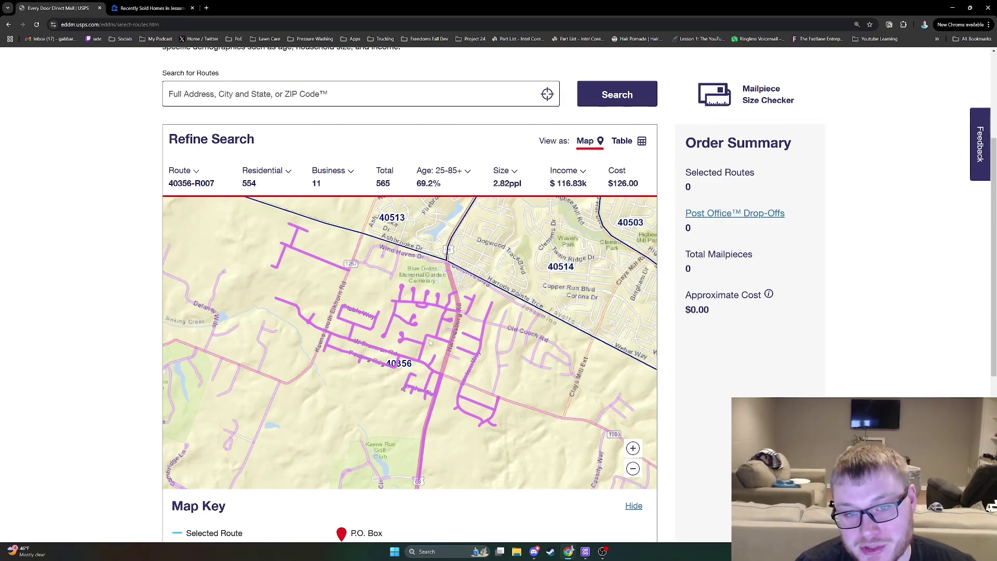
- Narrow the age range filter for the route audience to 25-35
click(469, 173)
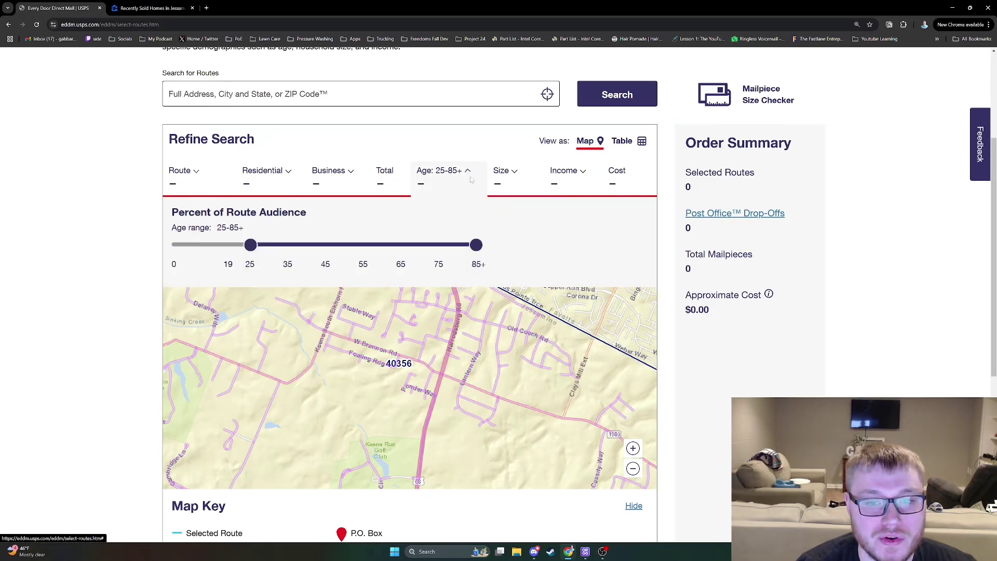
drag(473, 245, 287, 244)
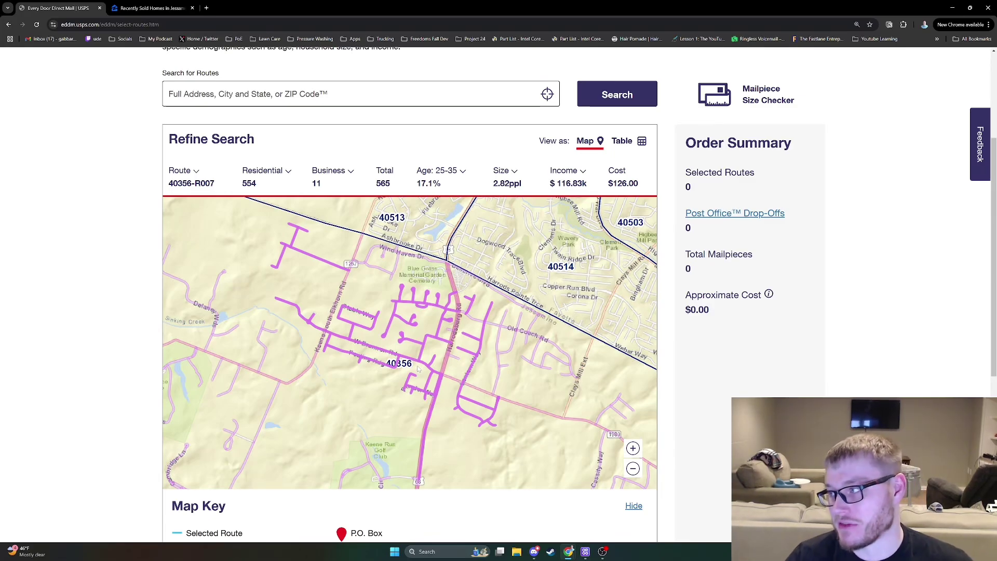
- Set the age range filter for the route audience to 55-85+
click(462, 172)
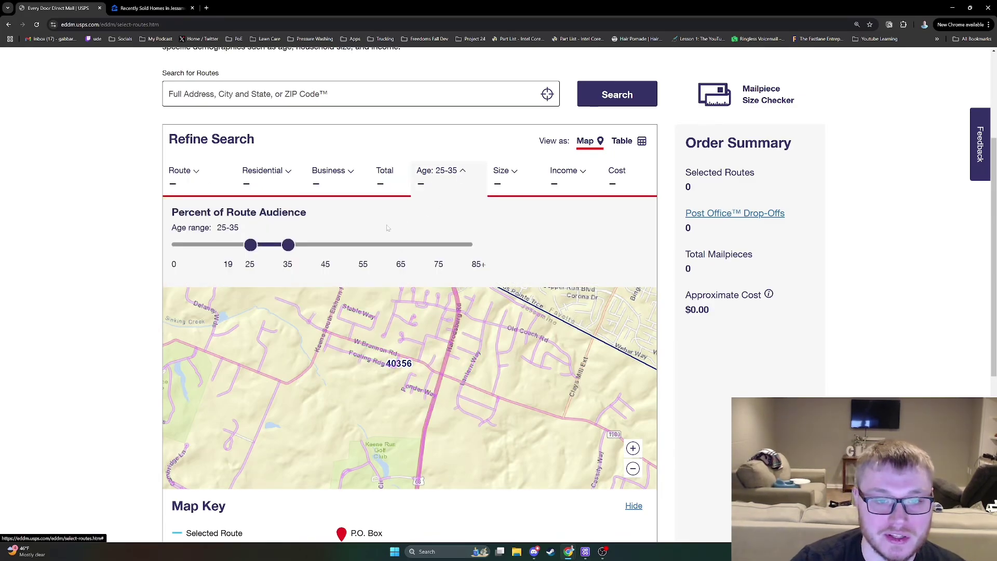
drag(287, 245, 476, 244)
drag(253, 245, 363, 245)
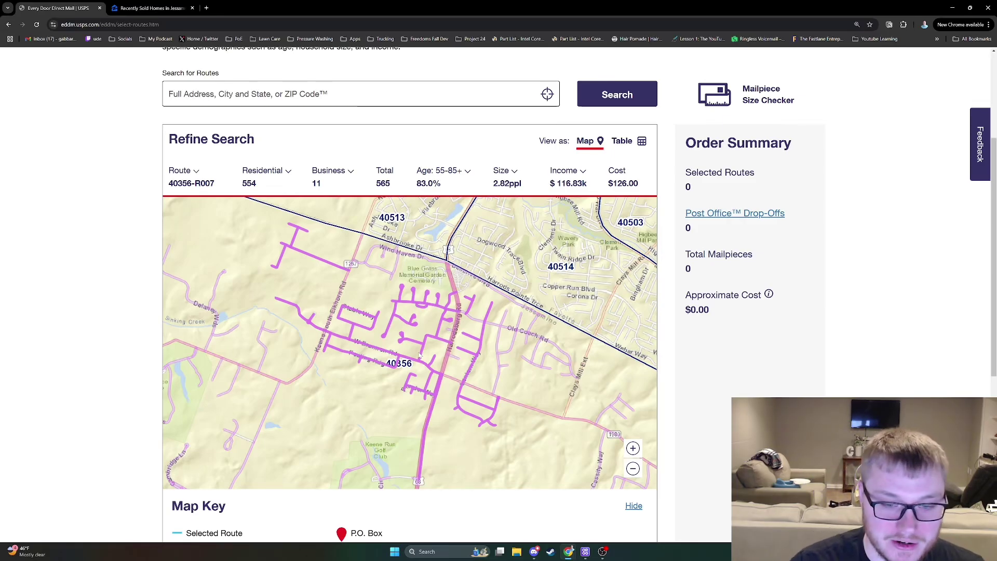
- Switch back to Zillow and compare sold home prices from the Delaney Ferry Rd area across to the Brannon Rd neighborhoods
click(156, 8)
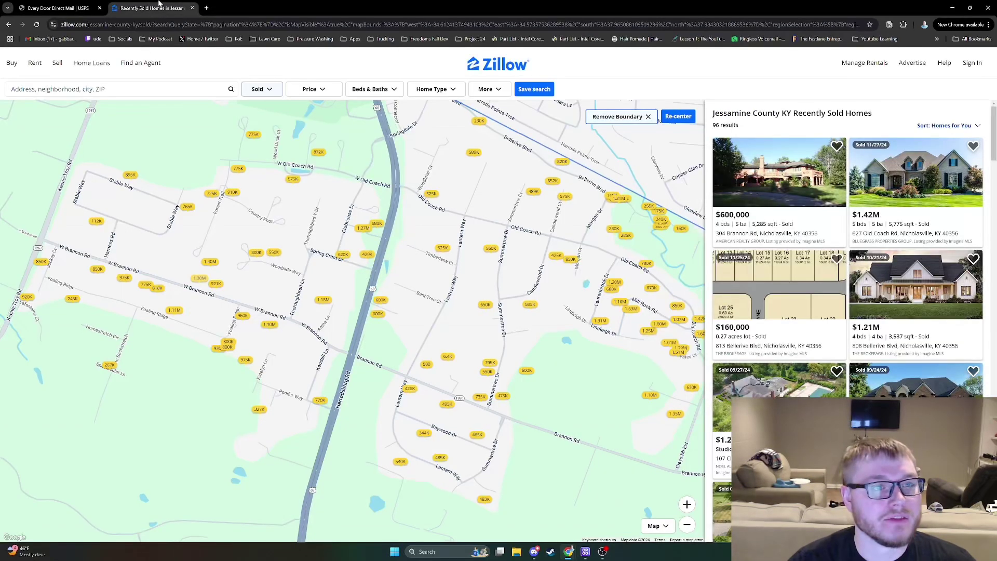
drag(483, 287, 553, 297)
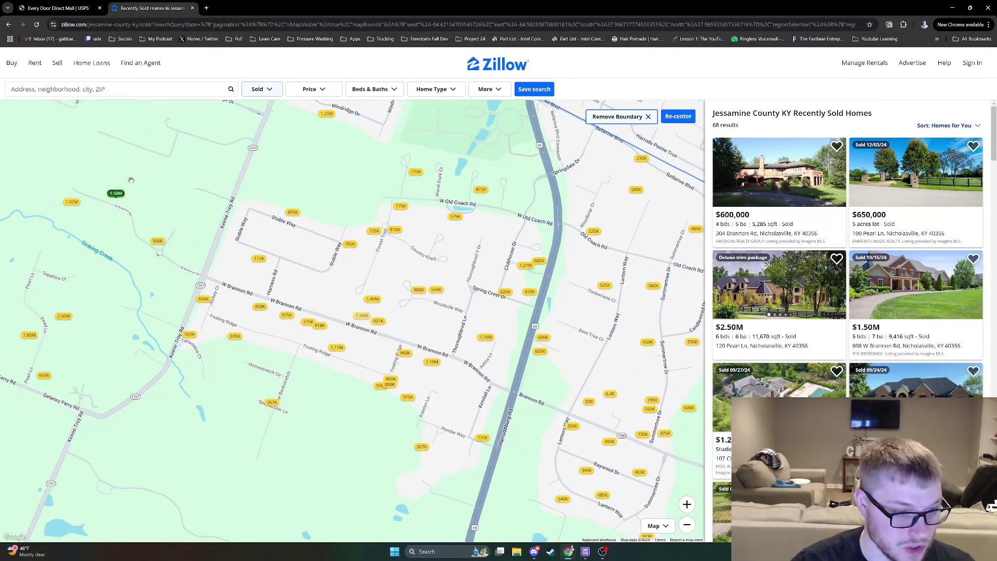
drag(58, 250, 285, 255)
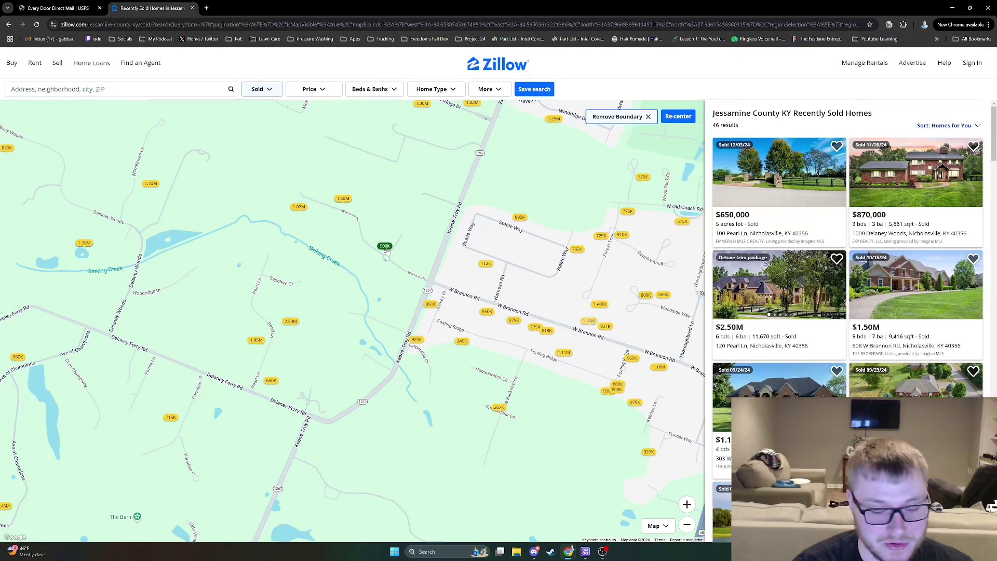
drag(623, 416, 260, 373)
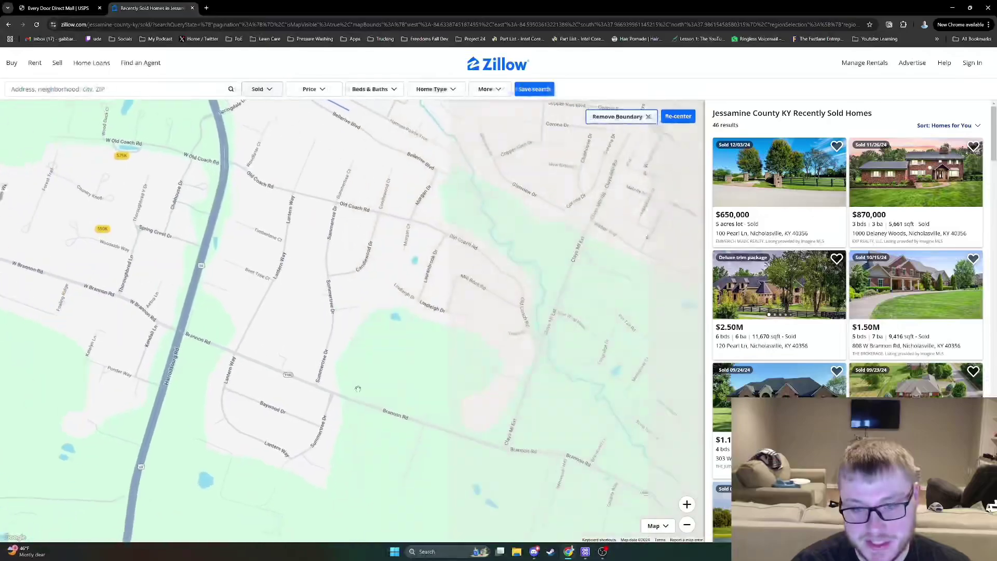
drag(422, 397, 385, 375)
drag(260, 426, 396, 372)
- Examine sold home prices farther south around Keene, Golf Club Dr and Catnip Hill Rd, and in the denser Nicholasville neighborhoods
scroll(394, 373, down, 1)
drag(368, 415, 429, 281)
mouse_move(435, 365)
mouse_down()
mouse_move(499, 273)
mouse_move(440, 302)
mouse_move(444, 287)
mouse_up()
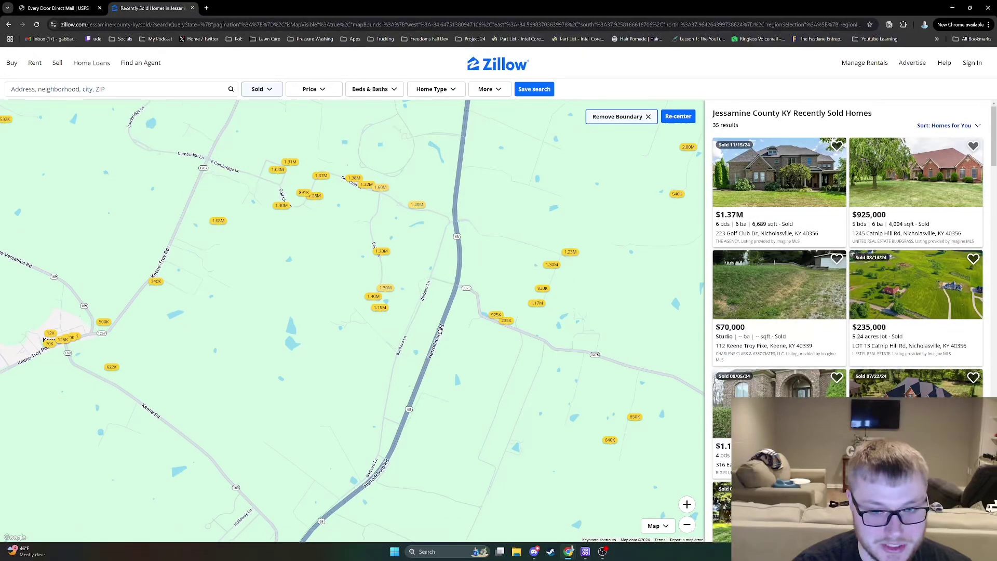
drag(413, 427, 387, 426)
scroll(425, 384, down, 2)
scroll(425, 318, up, 3)
scroll(401, 335, up, 1)
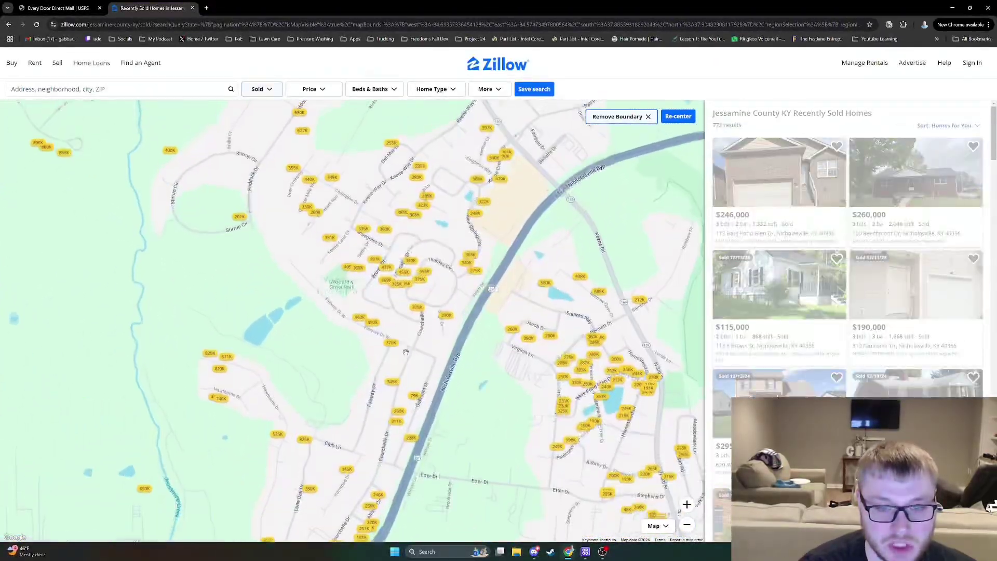
- Compare Zillow sold home prices around Keene-Way Dr, Brome Dr and Hawthorne Dr with the coverage of USPS route 40356-R009
drag(402, 346, 405, 454)
scroll(437, 350, up, 1)
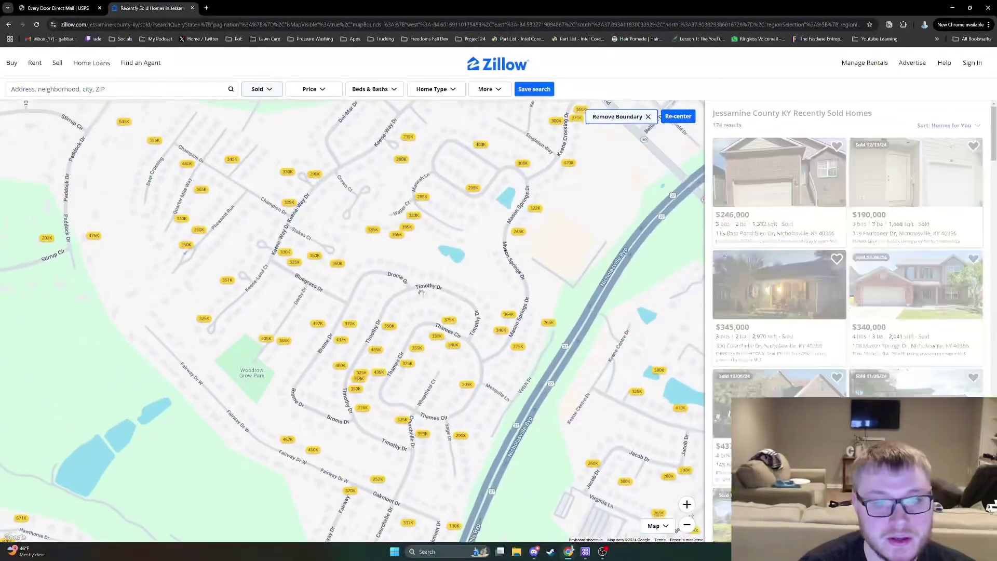
drag(437, 351, 438, 353)
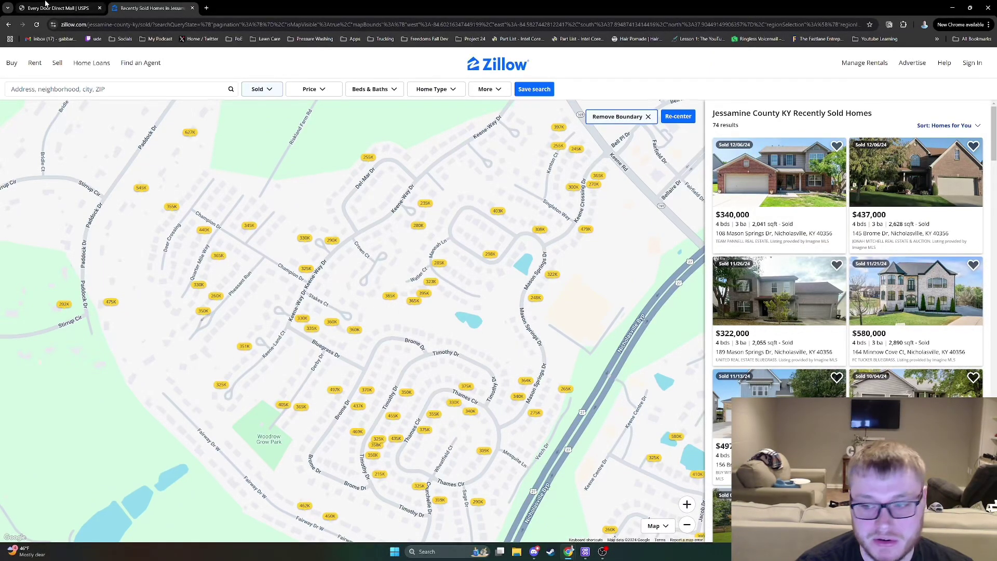
mouse_move(45, 4)
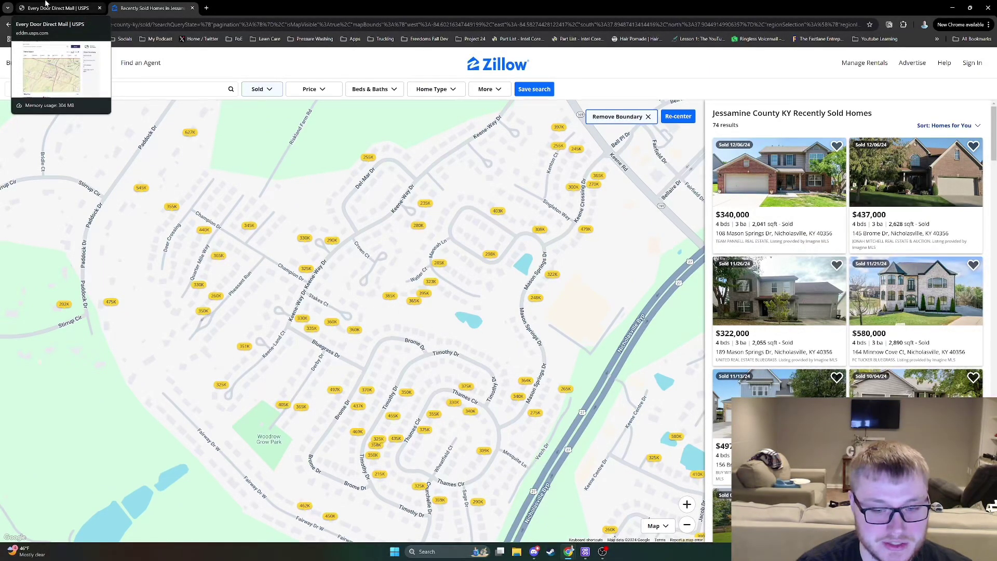
click(46, 4)
click(150, 8)
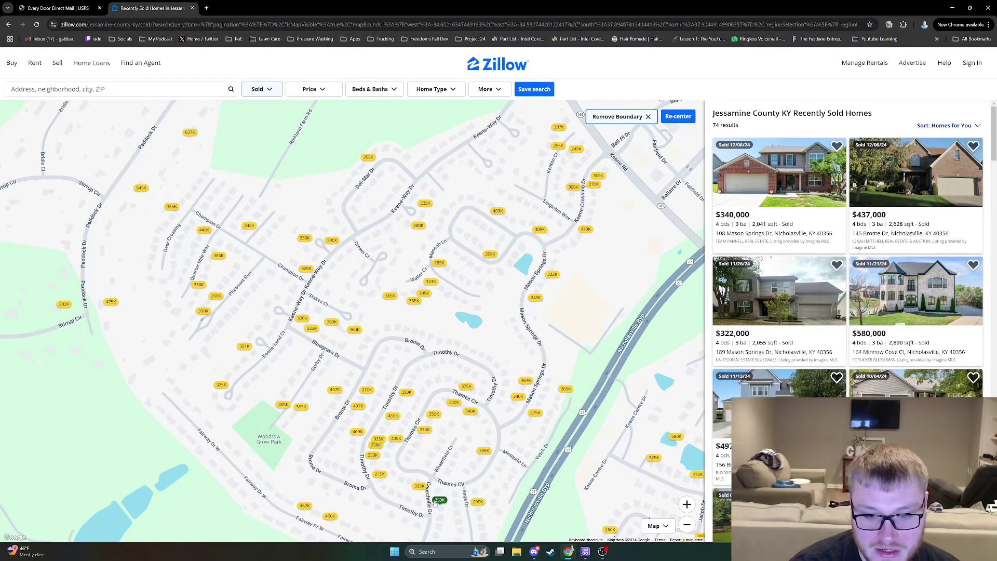
mouse_move(441, 483)
mouse_down()
mouse_move(496, 315)
mouse_move(535, 244)
mouse_move(502, 300)
mouse_move(542, 272)
mouse_up()
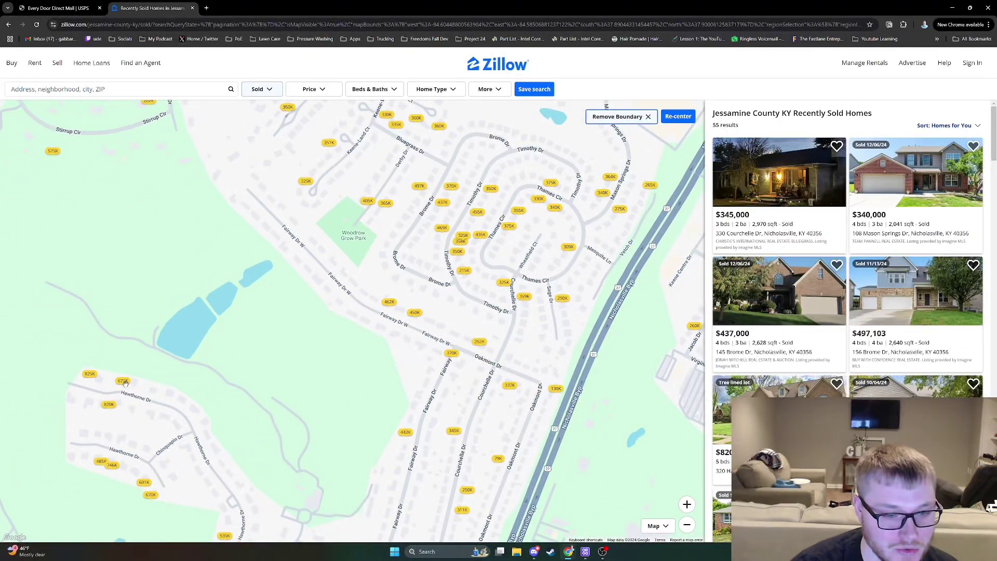
drag(506, 208, 448, 353)
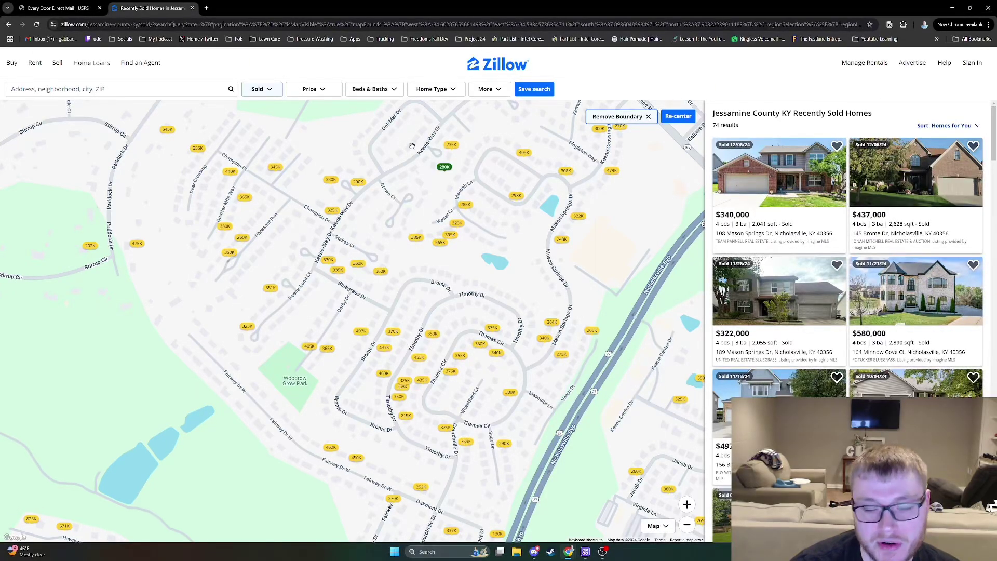
click(71, 6)
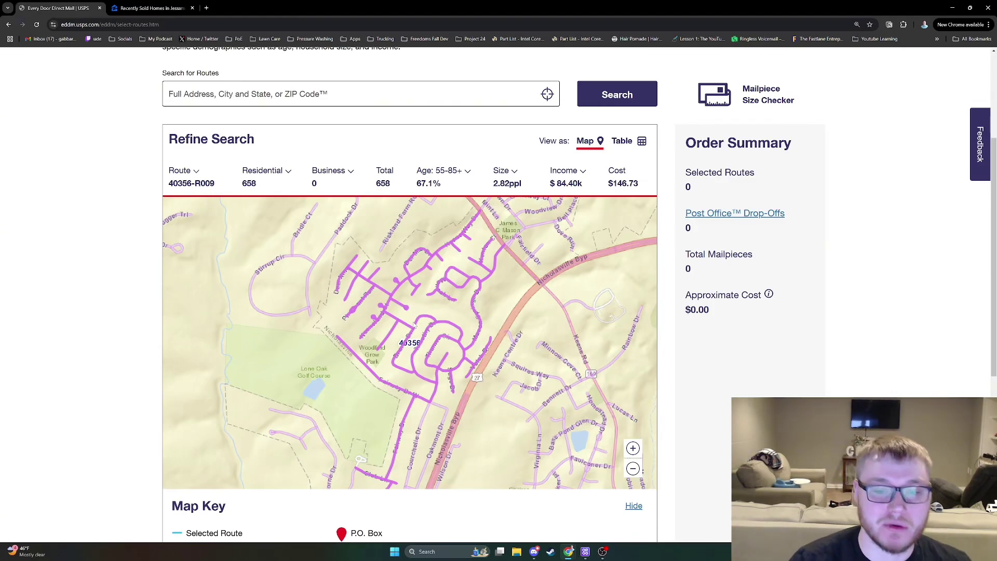
- Switch to Facebook Ads Manager and set the minimum age of the Main Mowing Areas audience to 40
key(ctrl+Tab)
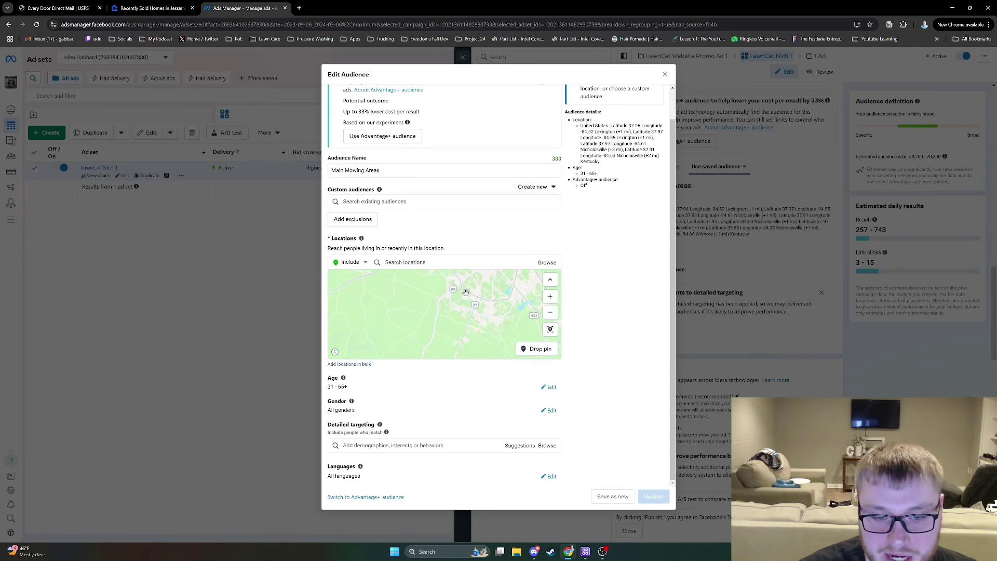
scroll(466, 292, up, 1)
click(549, 387)
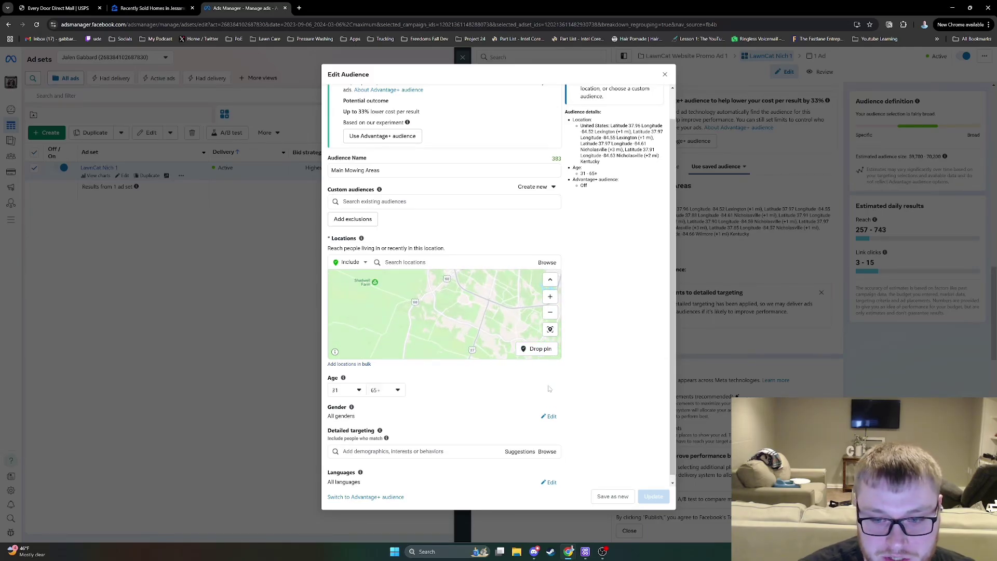
click(356, 391)
scroll(349, 423, down, 1)
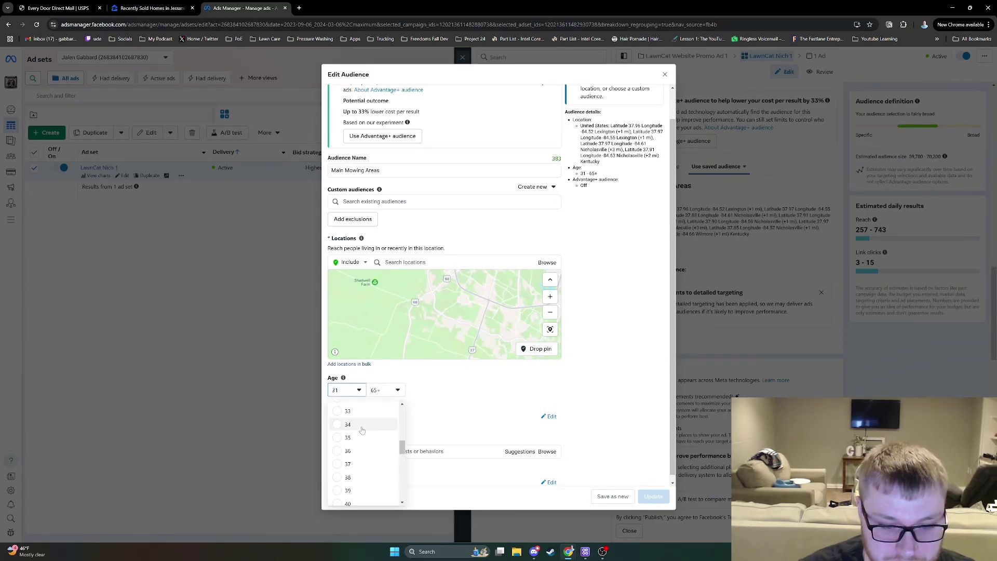
click(347, 487)
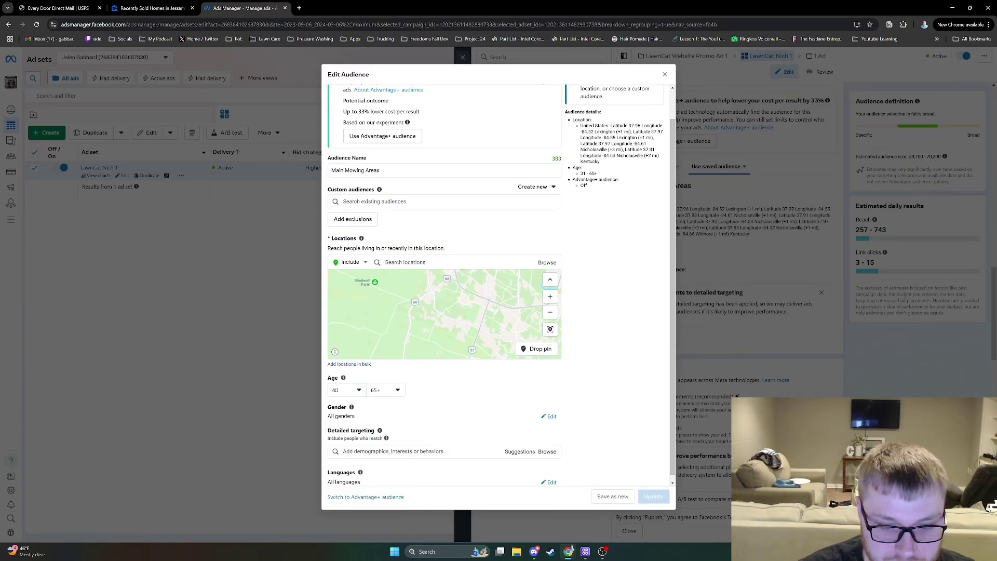
- Drop a location pin at Equestrian Estates on the audience's location map
scroll(460, 314, up, 4)
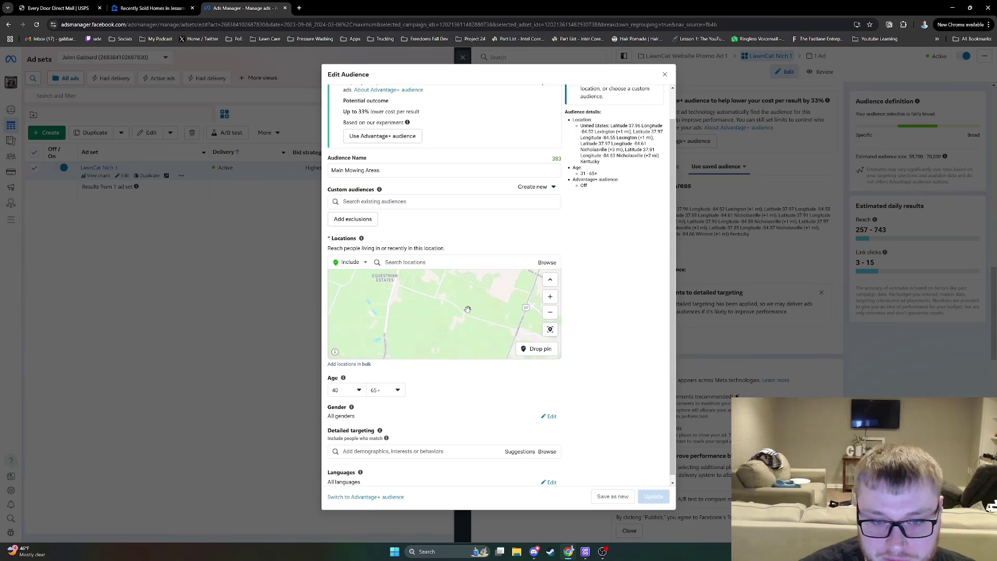
scroll(455, 307, up, 3)
drag(455, 307, 463, 287)
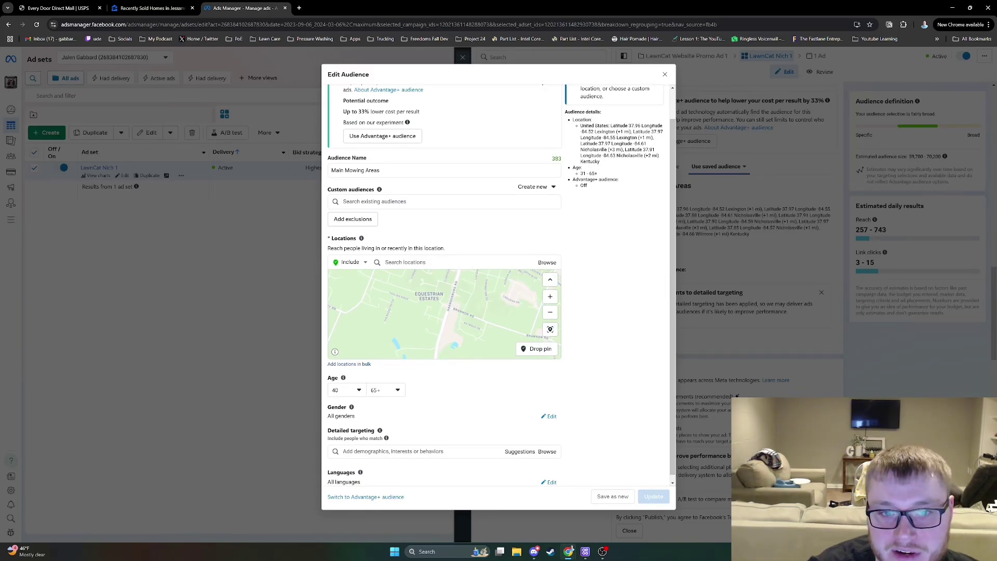
scroll(494, 223, up, 1)
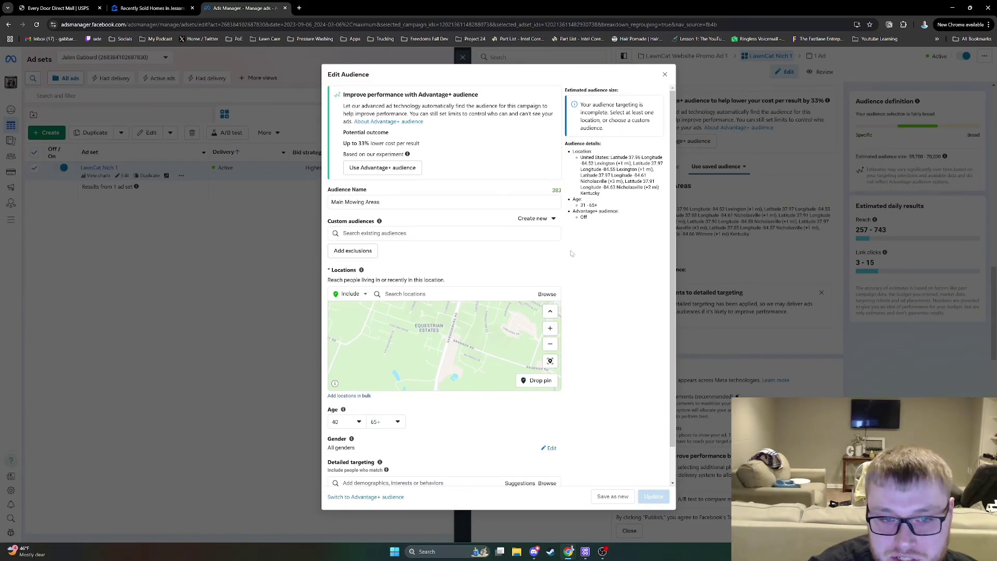
scroll(604, 248, down, 1)
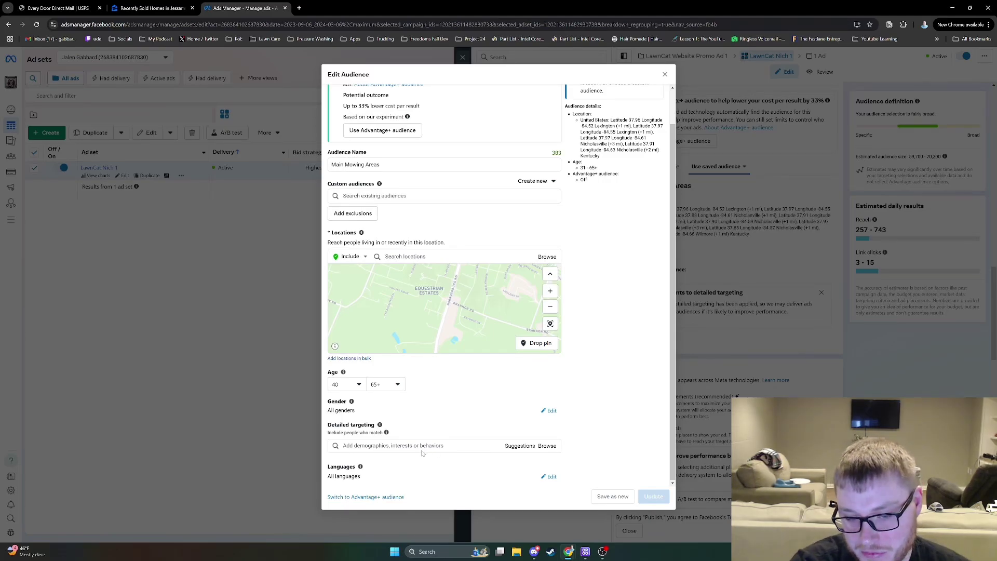
drag(450, 277, 483, 332)
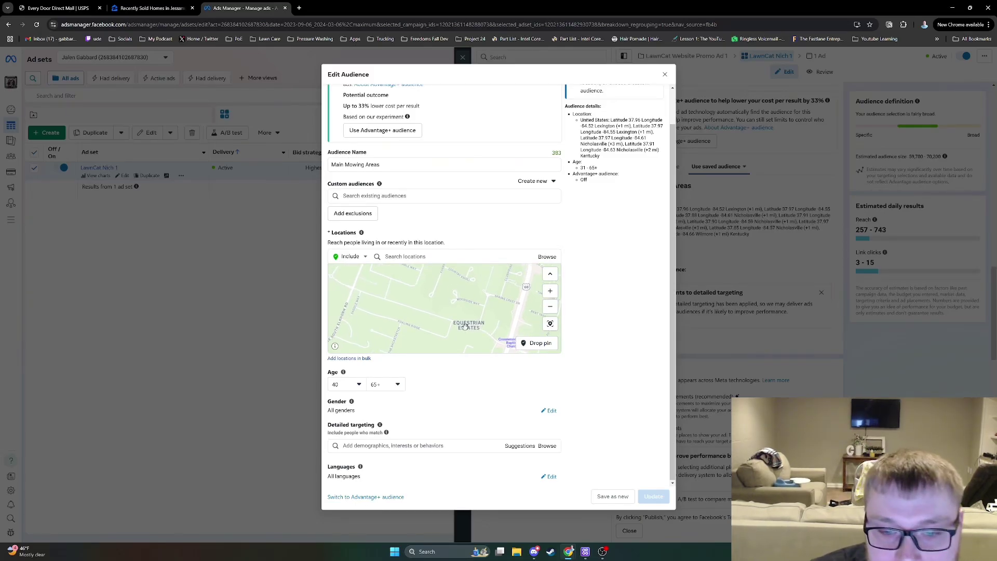
mouse_move(470, 327)
mouse_down()
mouse_move(480, 311)
mouse_move(492, 322)
mouse_move(465, 305)
mouse_move(454, 316)
mouse_up()
scroll(493, 321, down, 1)
scroll(479, 311, down, 1)
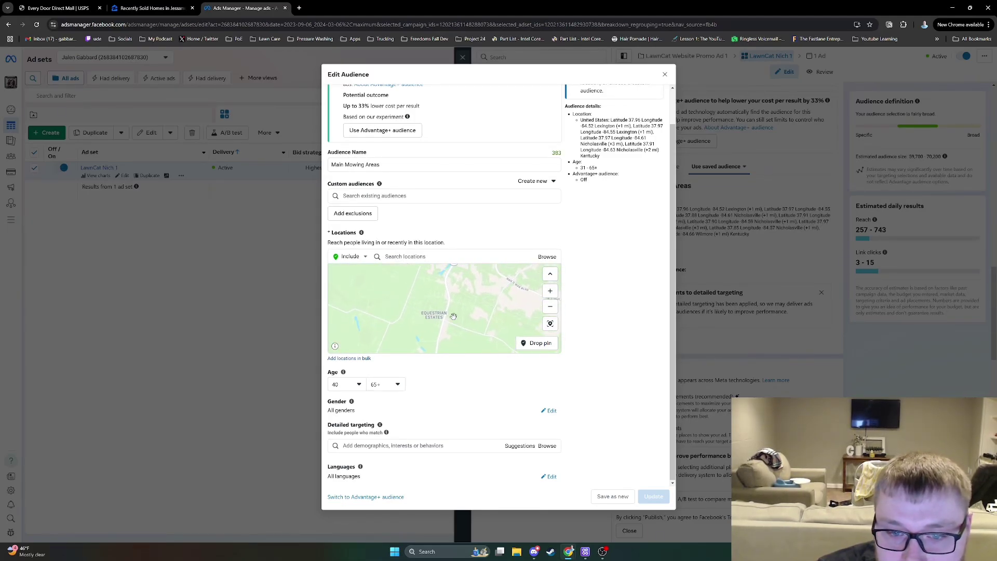
click(537, 344)
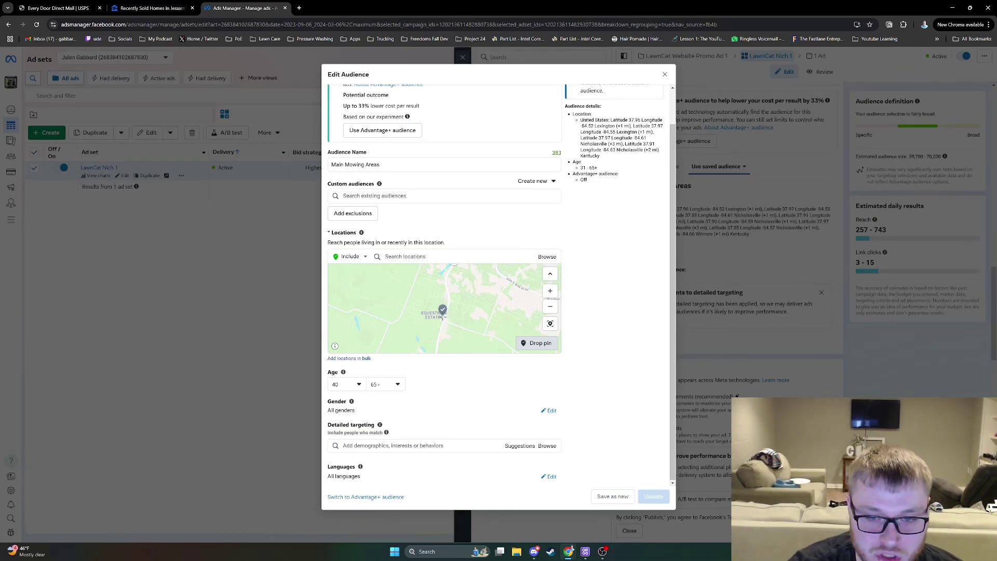
click(442, 311)
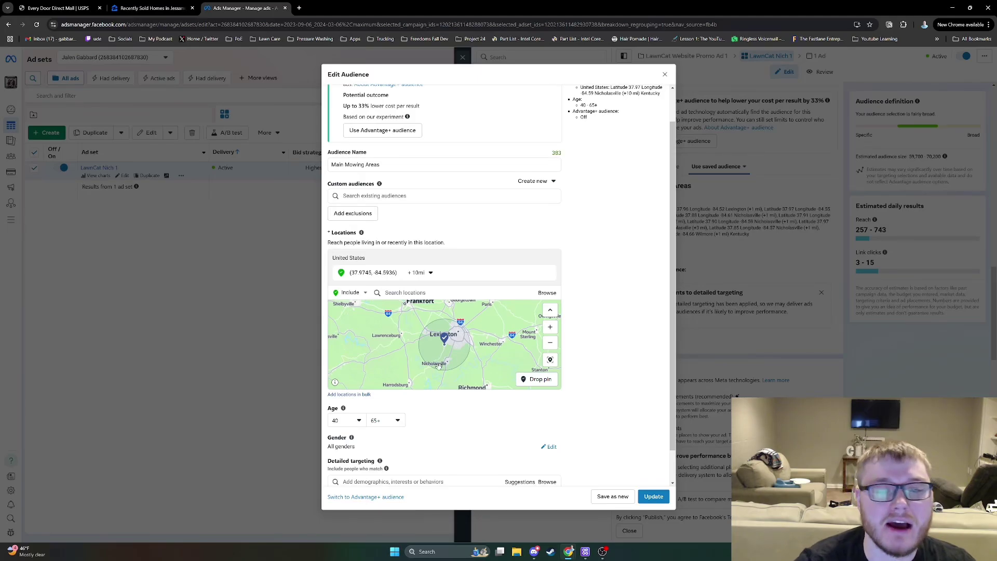
- Set the radius of the Equestrian Estates pin to 1 mile and check which neighborhoods the circle covers
click(429, 273)
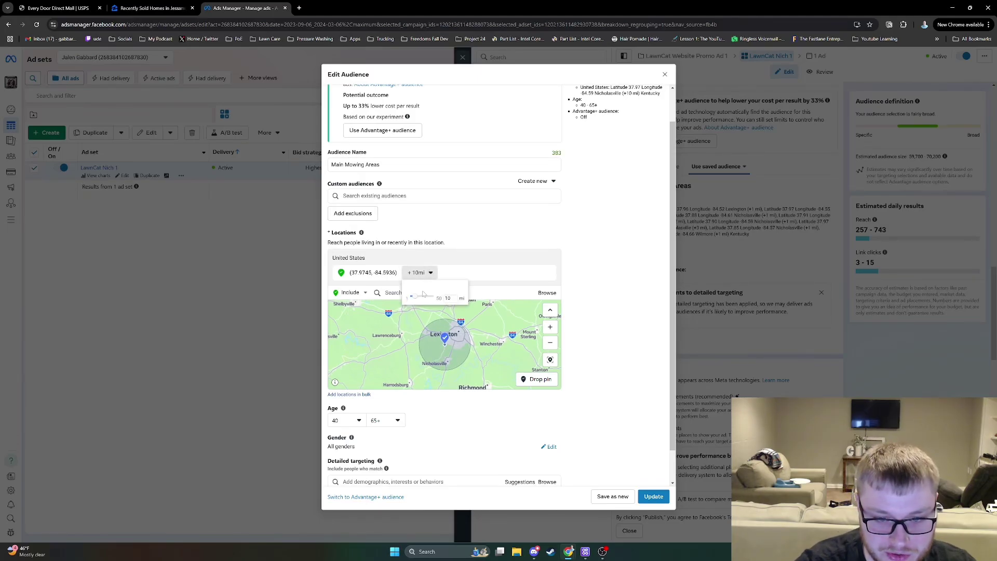
drag(414, 299, 408, 298)
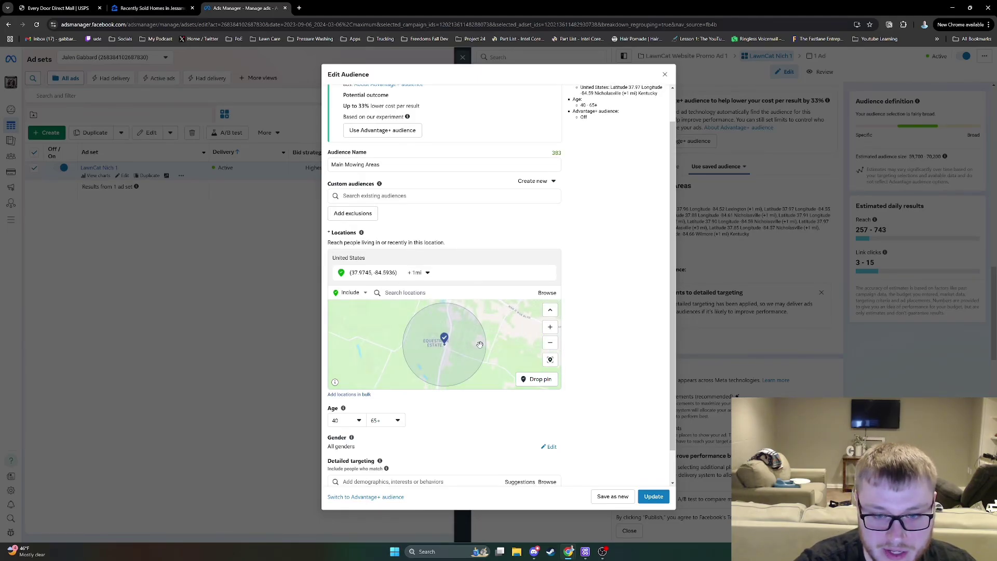
scroll(439, 337, up, 1)
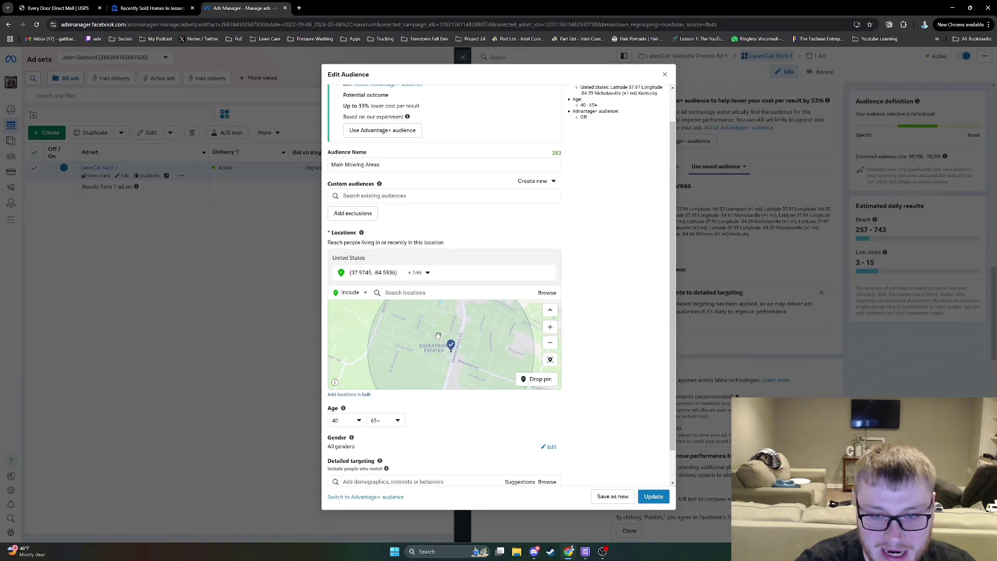
drag(456, 317, 429, 337)
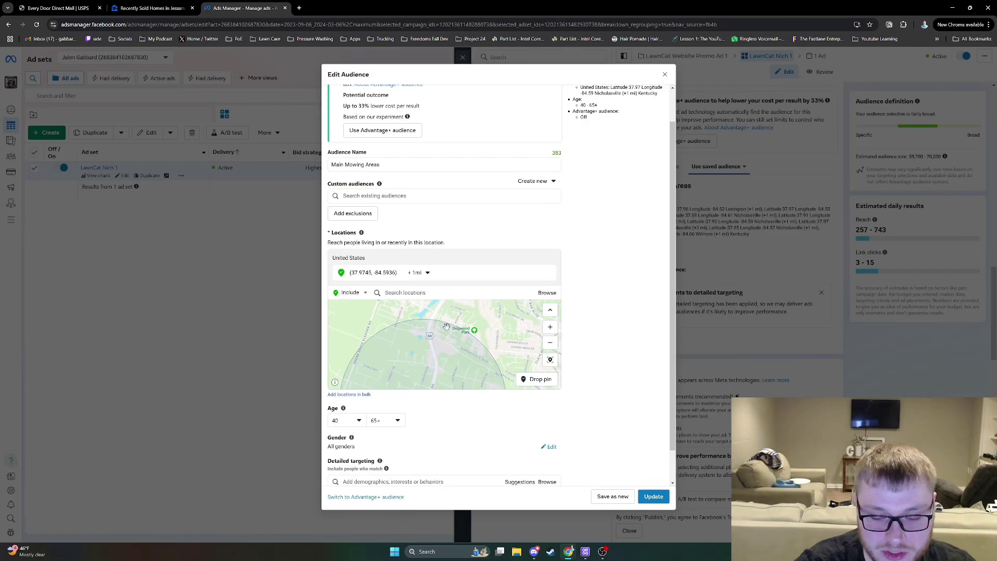
drag(453, 340, 487, 316)
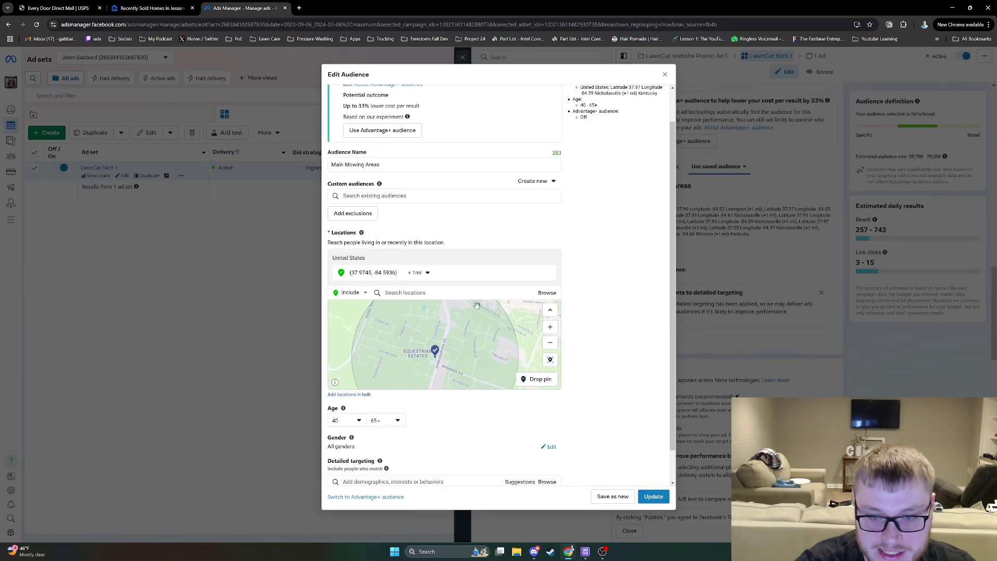
scroll(464, 331, down, 2)
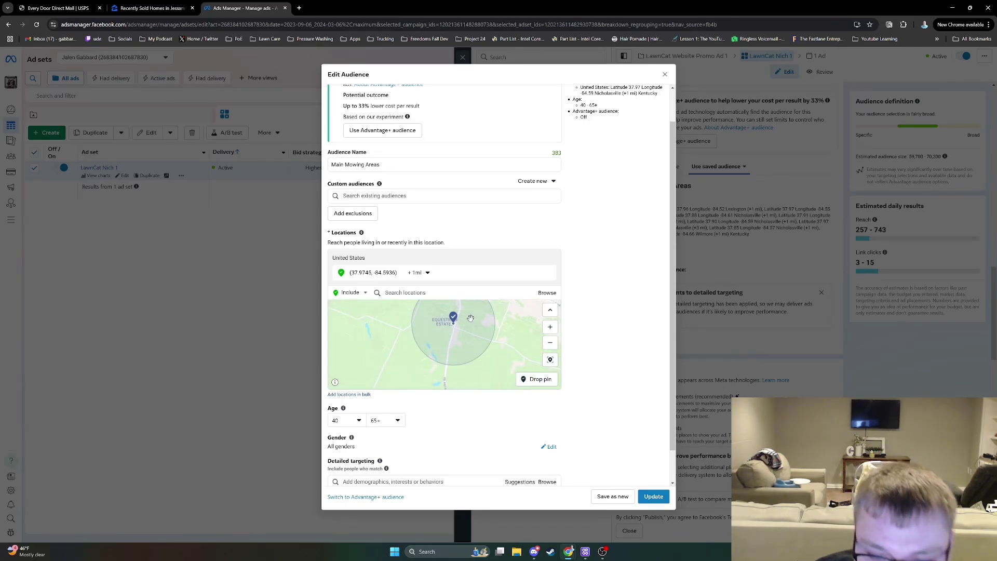
scroll(467, 338, up, 2)
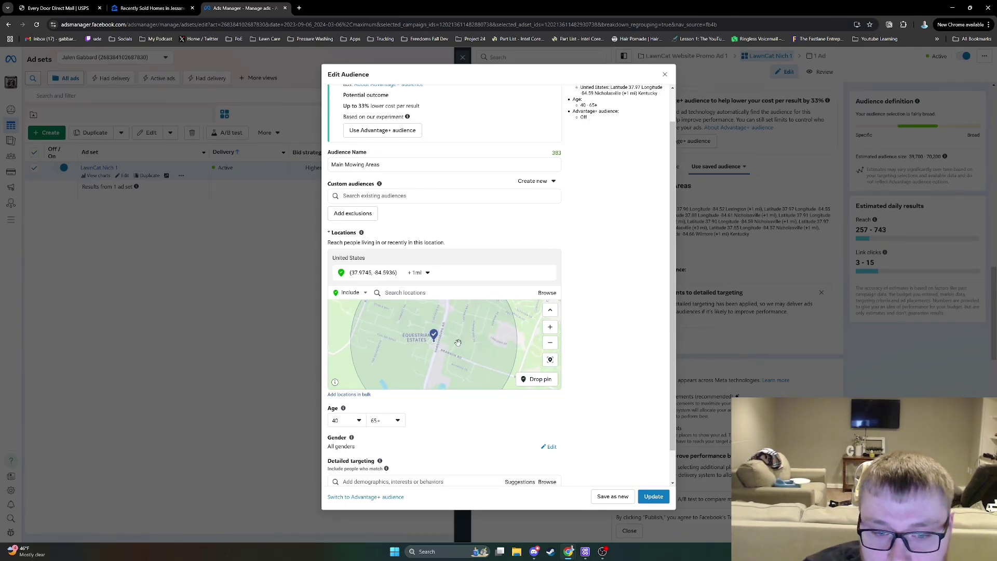
drag(458, 343, 516, 383)
mouse_move(461, 338)
mouse_down()
mouse_move(470, 370)
mouse_move(447, 363)
mouse_move(454, 338)
mouse_up()
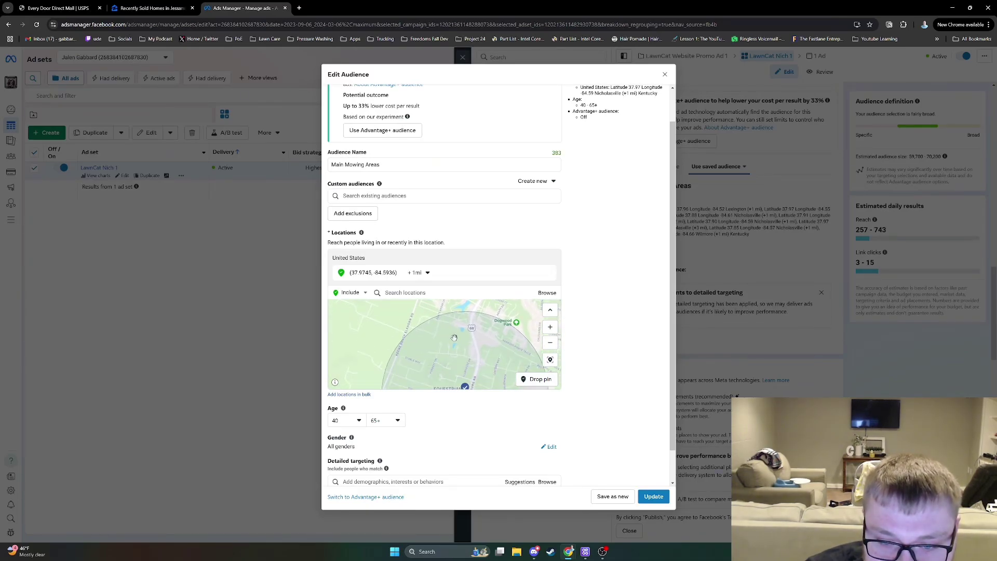
- Set the radius of the Equestrian Estates pin to 2 miles and check the area it covers
click(416, 273)
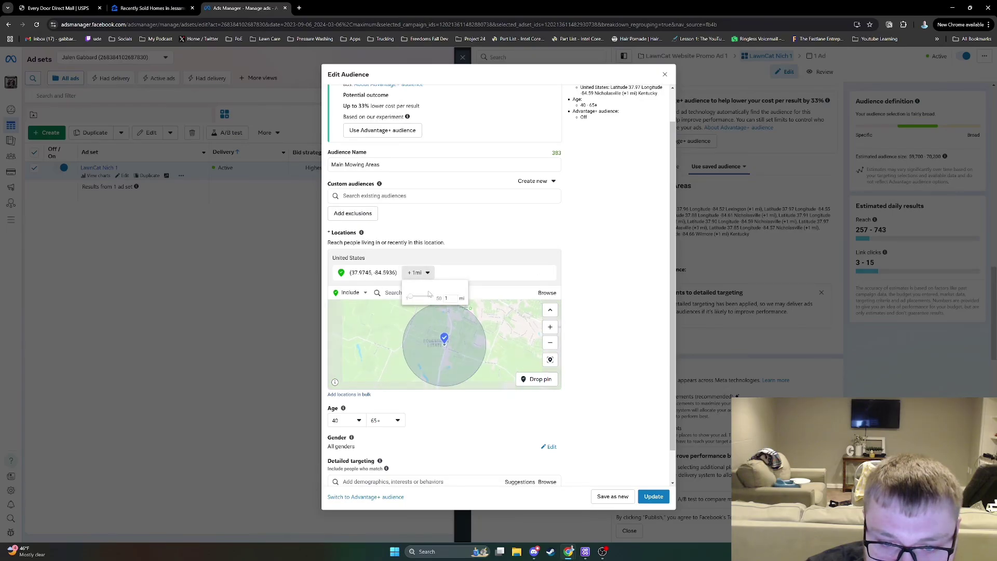
click(471, 349)
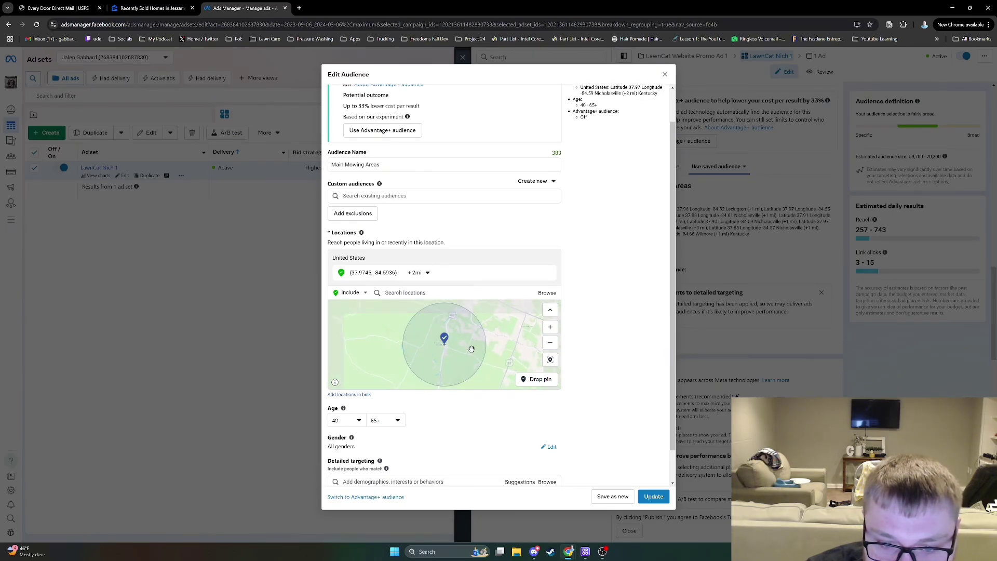
scroll(467, 331, up, 2)
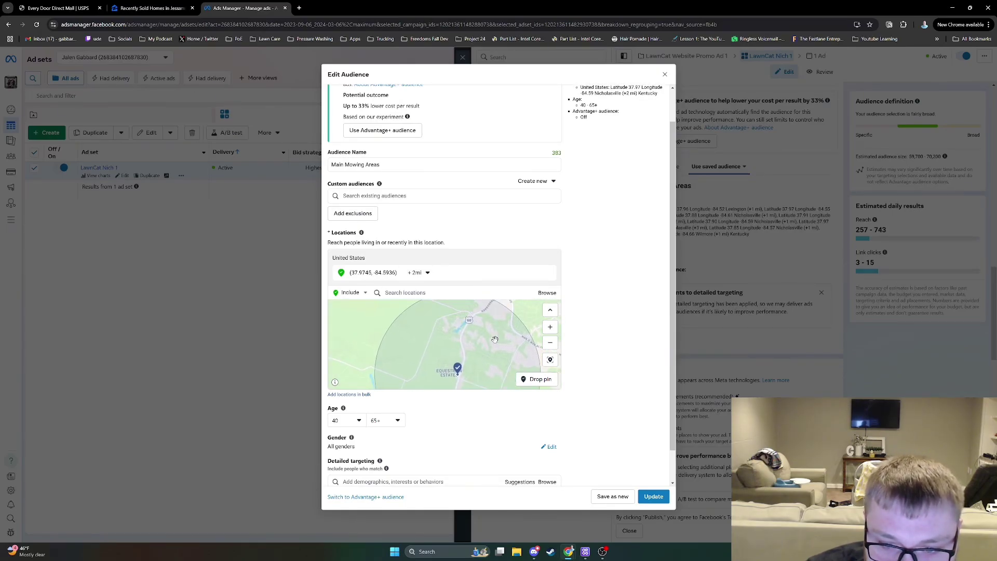
mouse_move(495, 339)
mouse_down()
mouse_move(466, 370)
mouse_move(490, 324)
mouse_up()
scroll(462, 355, up, 1)
- Switch to Zillow, remove the Jessamine County boundary, and examine sold home prices around Firebrook and Dogwood Trace
click(146, 5)
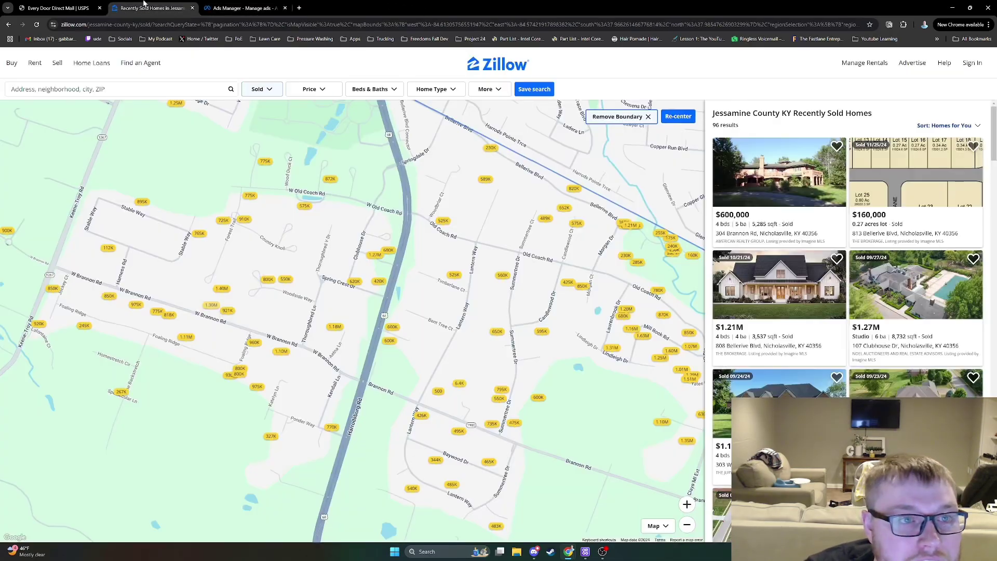
scroll(421, 223, down, 2)
drag(354, 136, 377, 355)
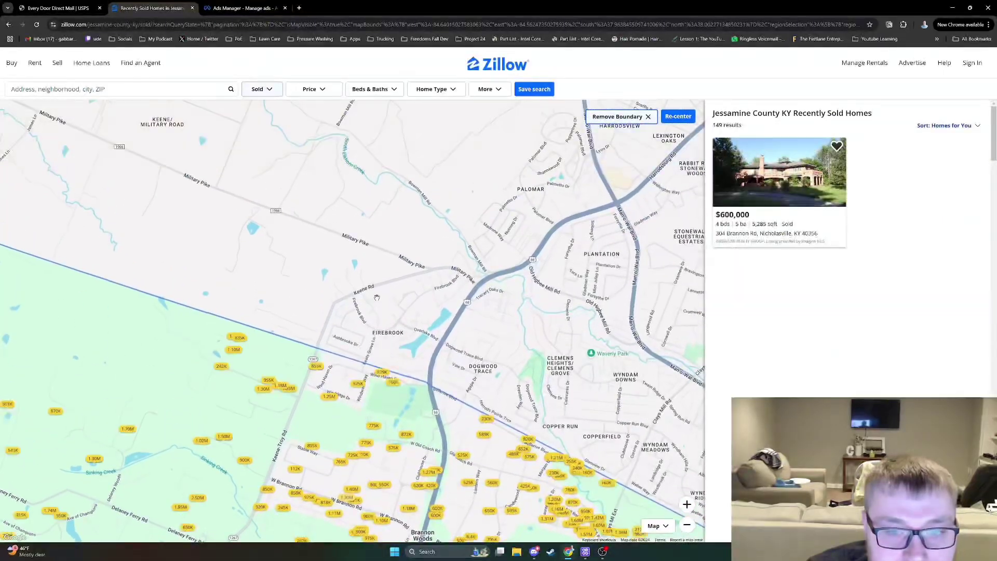
drag(383, 278, 385, 294)
click(396, 308)
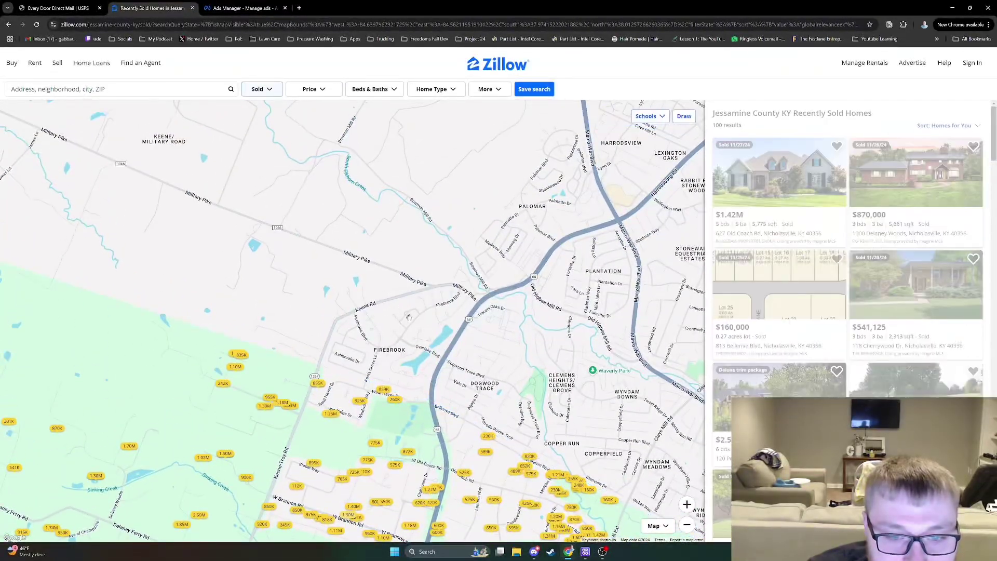
scroll(425, 326, up, 2)
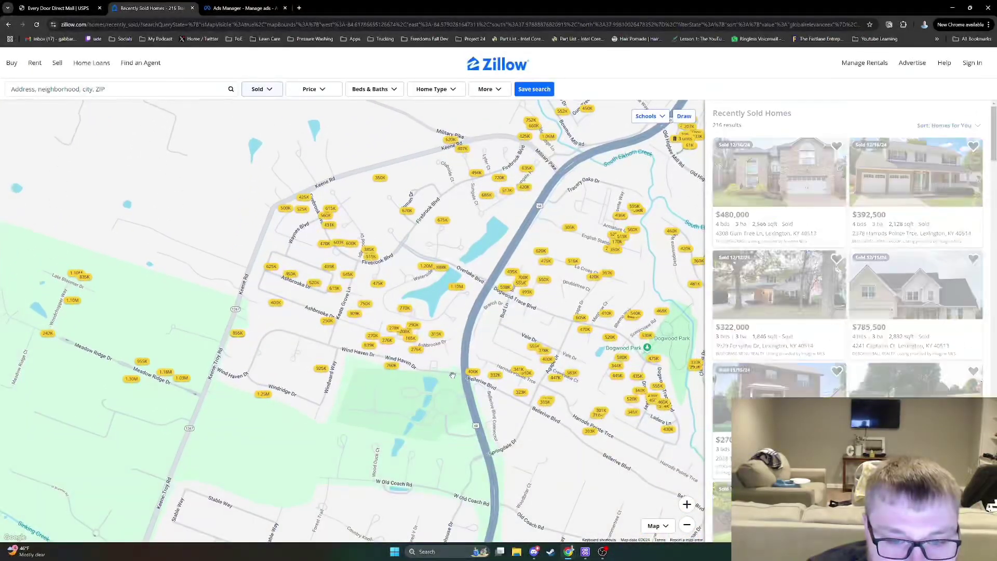
drag(452, 374, 386, 464)
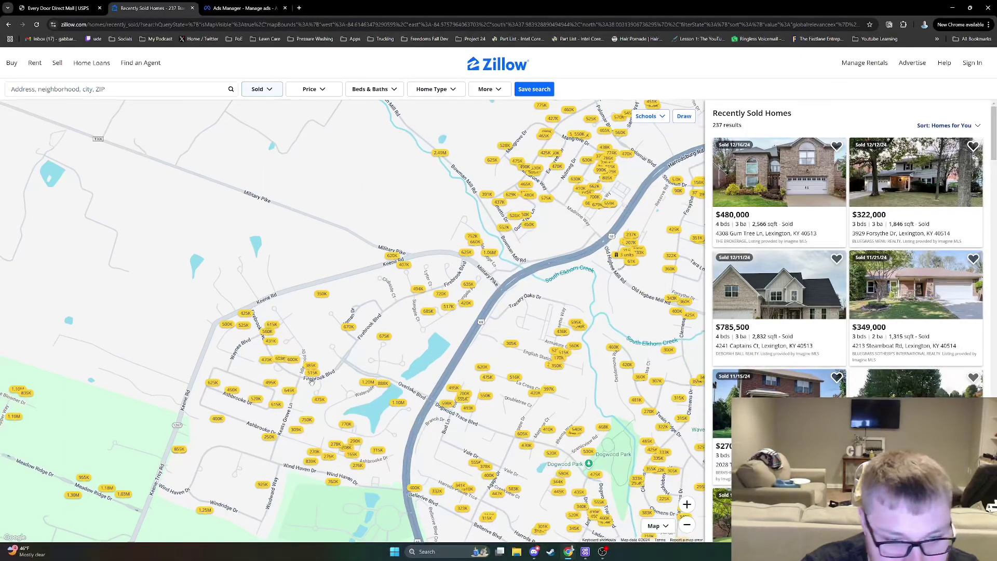
- Examine sold home prices south of Firebrook along Harrodsburg Rd, around Bellerive Blvd, Old Coach Rd and W Brannon Rd
drag(367, 429, 387, 329)
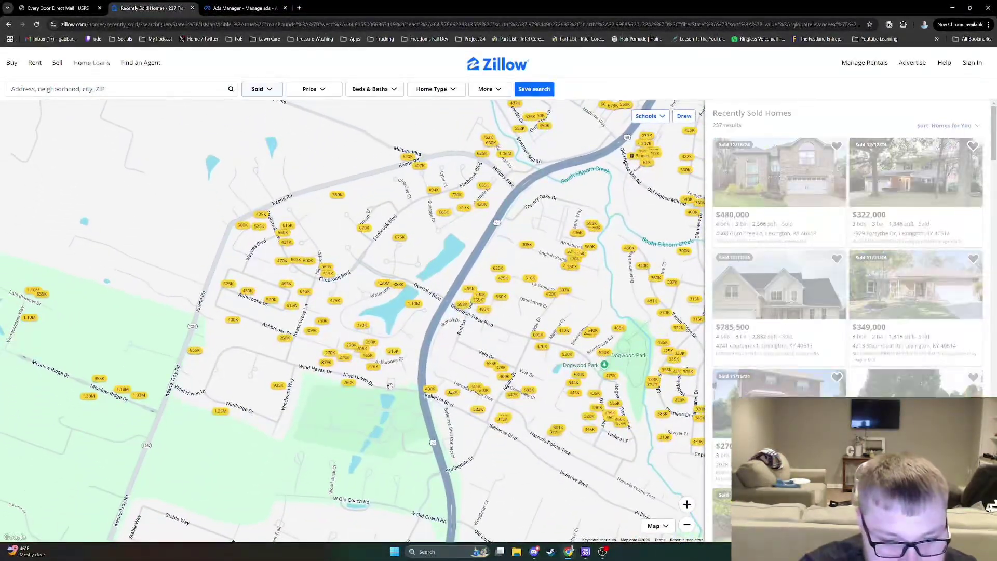
drag(440, 421, 367, 306)
drag(433, 368, 406, 295)
drag(416, 346, 426, 260)
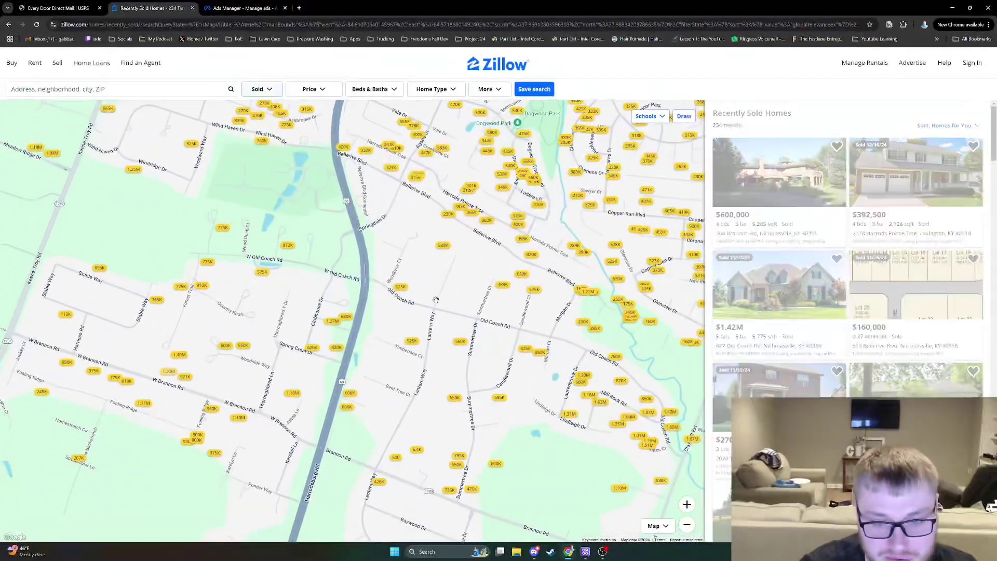
drag(428, 301, 430, 261)
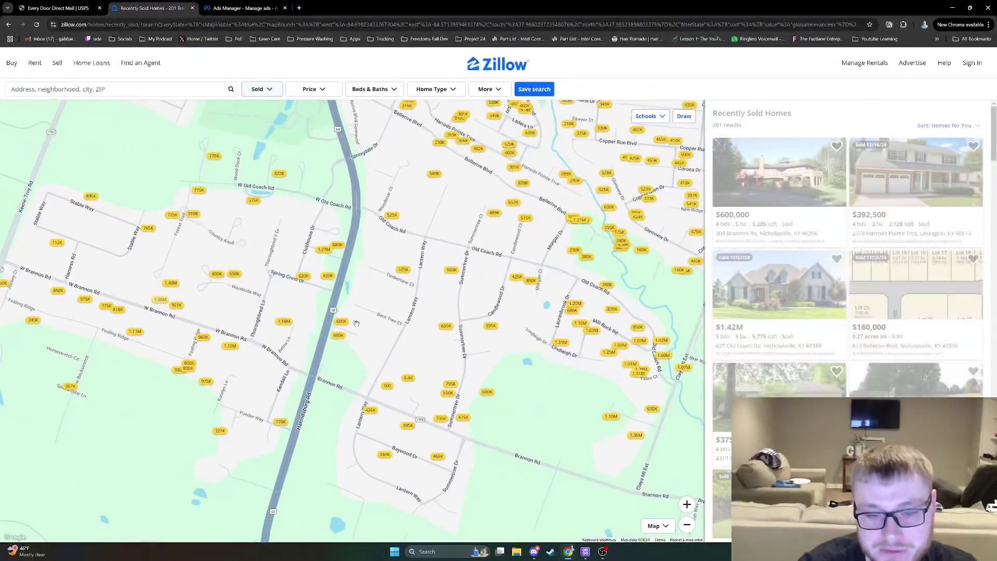
drag(355, 323, 507, 327)
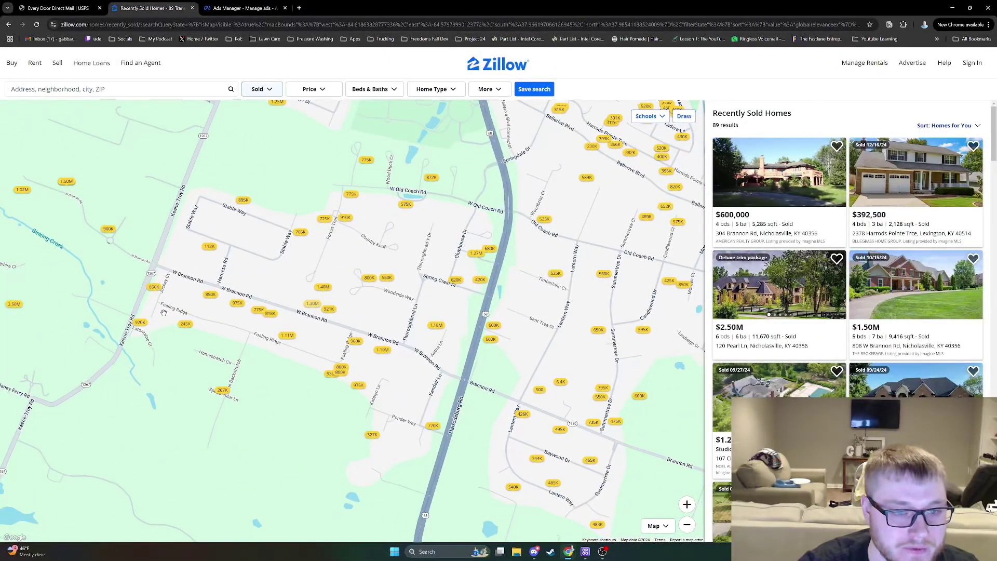
- Switch to Ads Manager, set the Equestrian Estates pin's radius to 1 mile and check the streets inside the circle
click(228, 8)
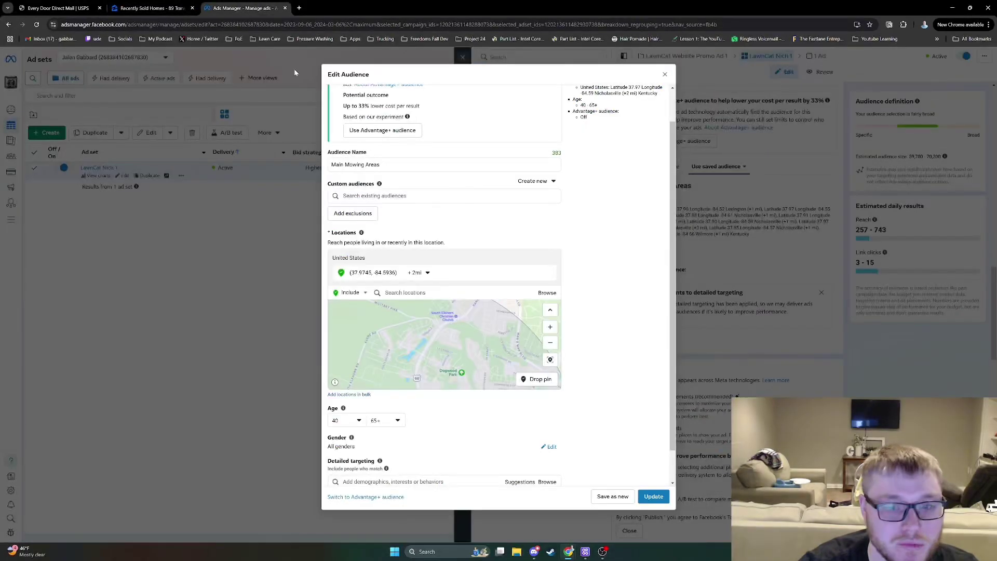
click(419, 274)
drag(413, 301, 358, 420)
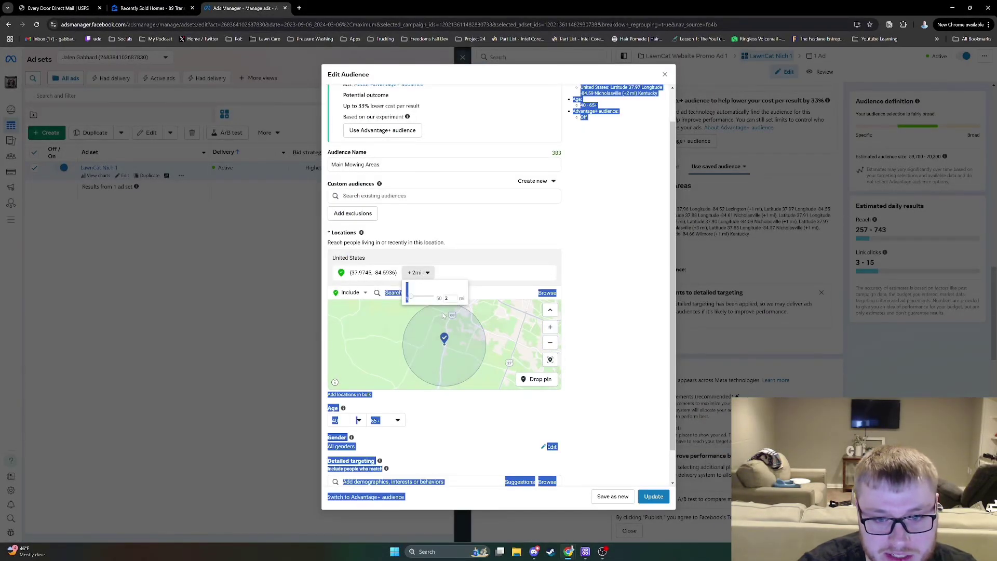
click(417, 298)
drag(411, 300, 407, 300)
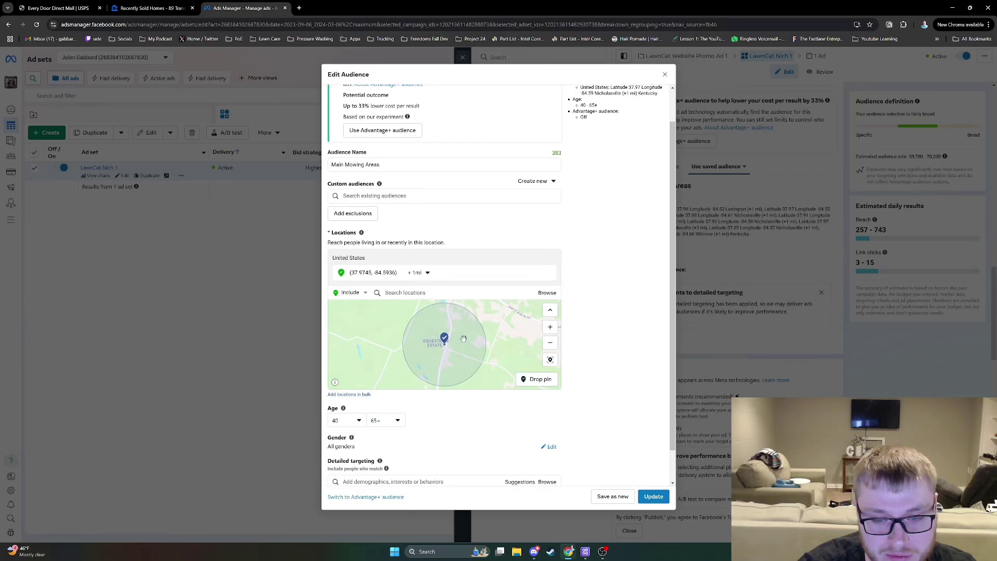
scroll(477, 345, up, 2)
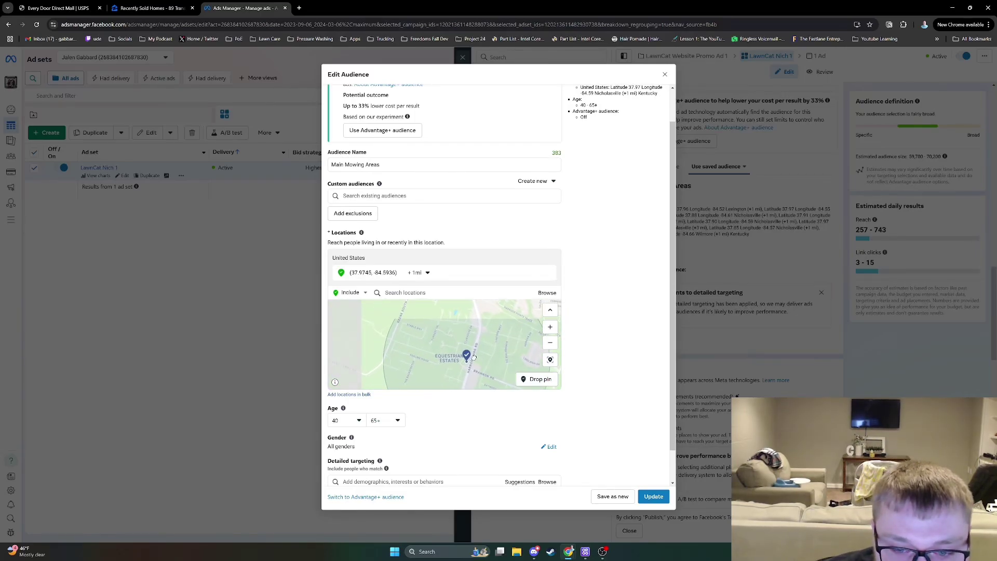
mouse_move(459, 345)
mouse_down()
mouse_move(488, 353)
mouse_move(461, 329)
mouse_up()
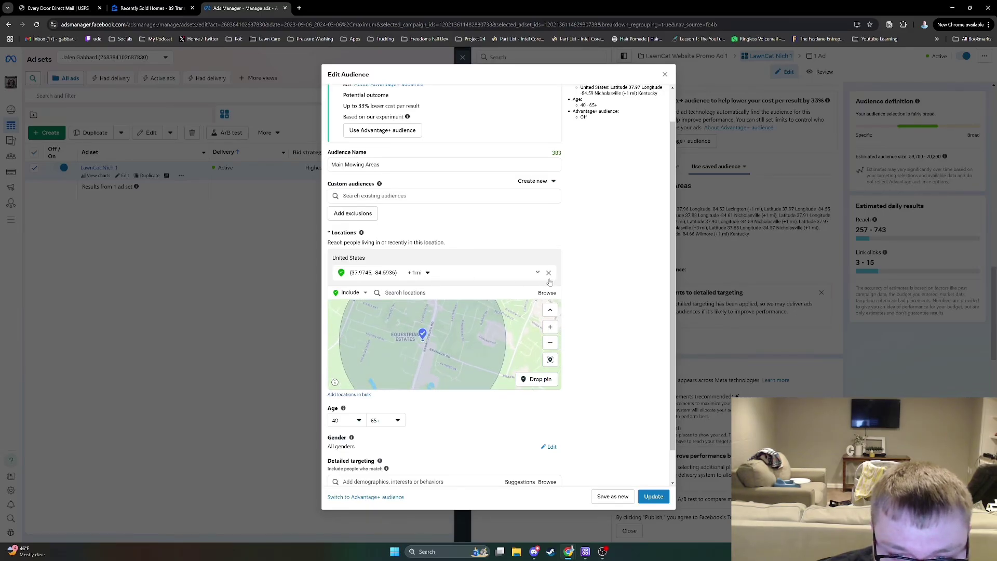
- Drop a second location pin just east of the Equestrian Estates pin and check which streets its circle covers
click(548, 380)
click(428, 336)
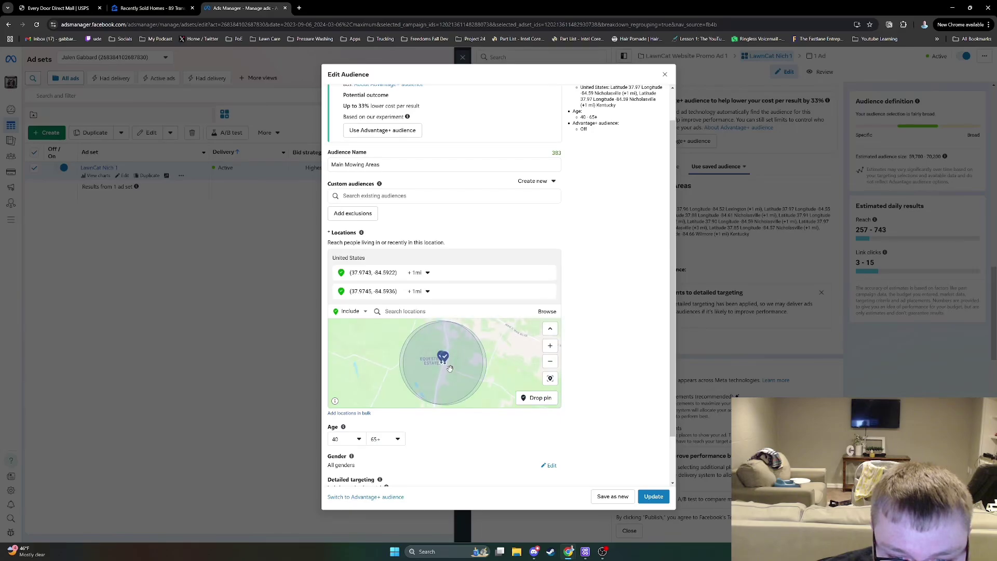
scroll(450, 368, up, 1)
drag(524, 331, 501, 342)
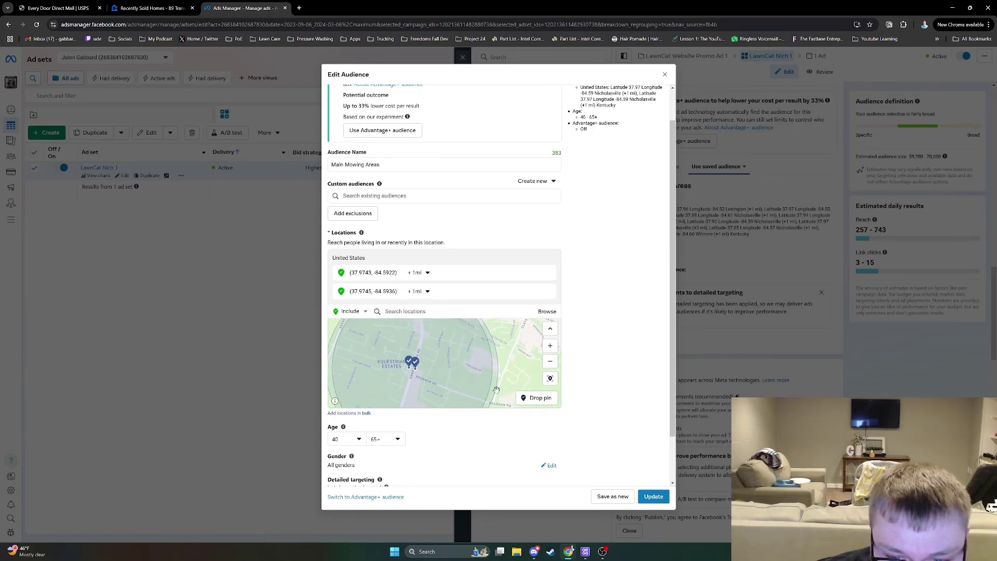
mouse_move(470, 389)
mouse_down()
mouse_move(474, 350)
mouse_move(486, 378)
mouse_up()
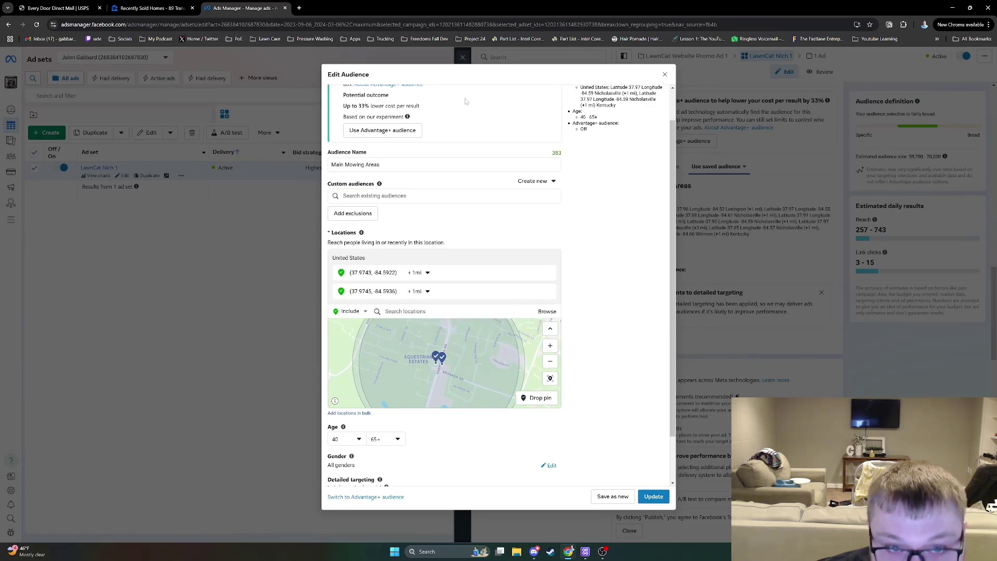
- Switch to Zillow and examine sold home prices around Brannon Rd, Lantern Way, Mill Rock Rd and Clays Mill Ext
click(151, 8)
scroll(429, 347, up, 1)
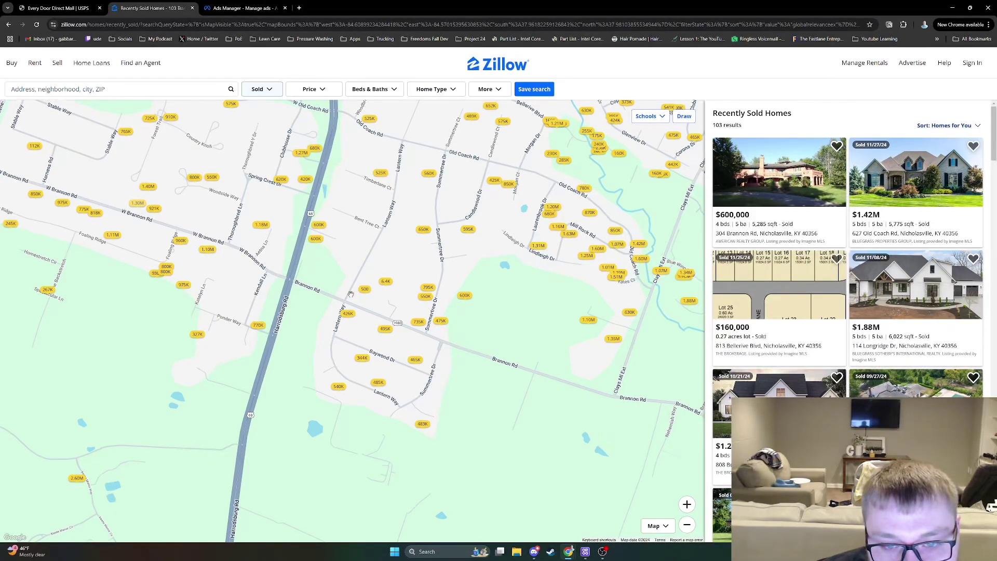
drag(414, 235, 320, 256)
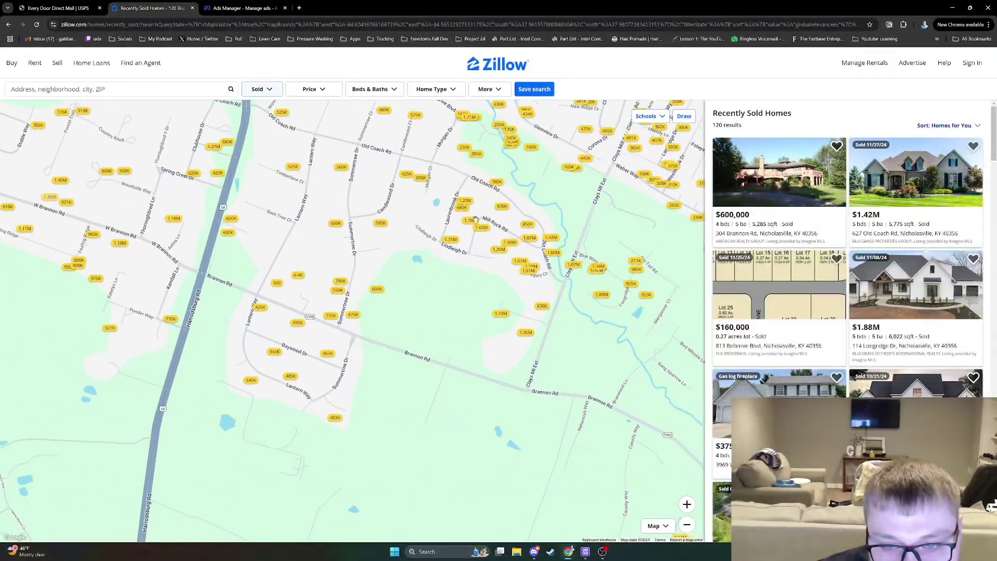
drag(558, 279, 426, 300)
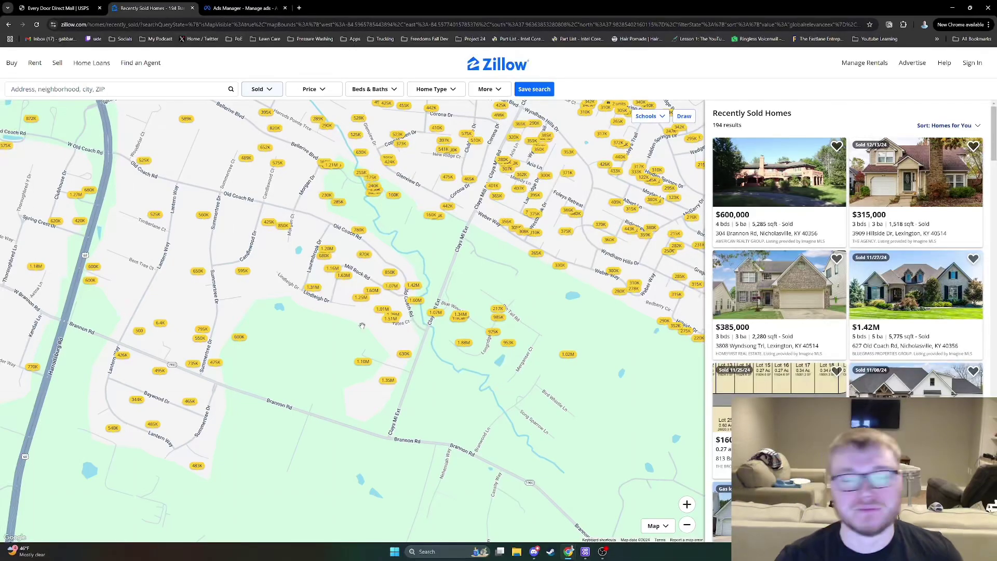
drag(402, 343, 477, 300)
drag(355, 319, 444, 352)
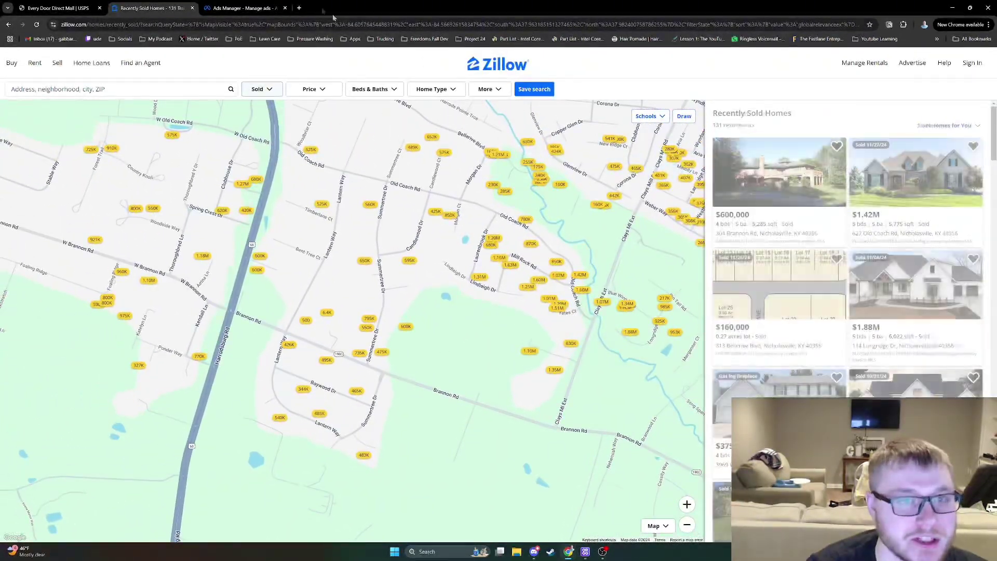
- Switch to Ads Manager and remove the older Equestrian Estates pin at (37.9745, -84.5936) from the audience locations
click(227, 4)
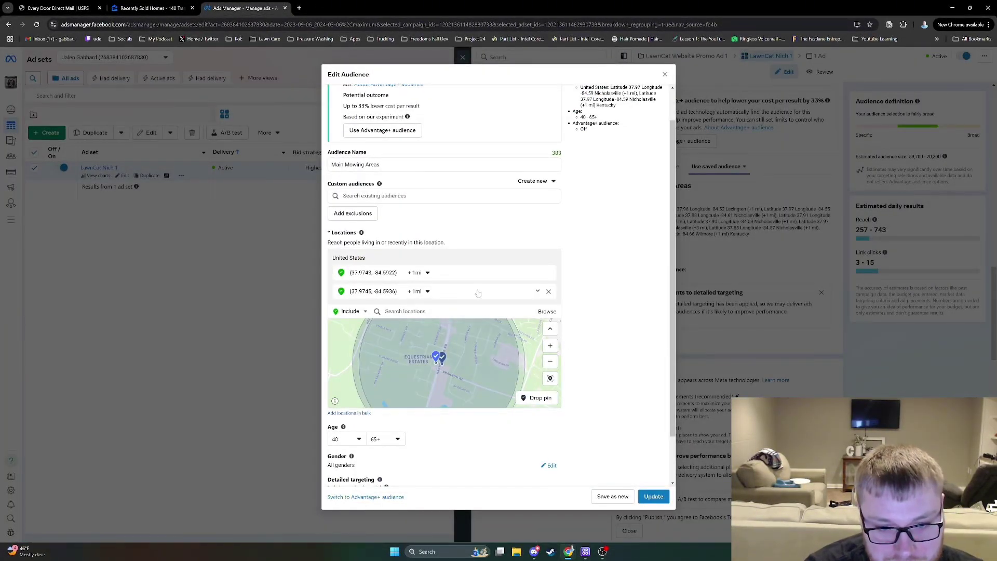
click(549, 291)
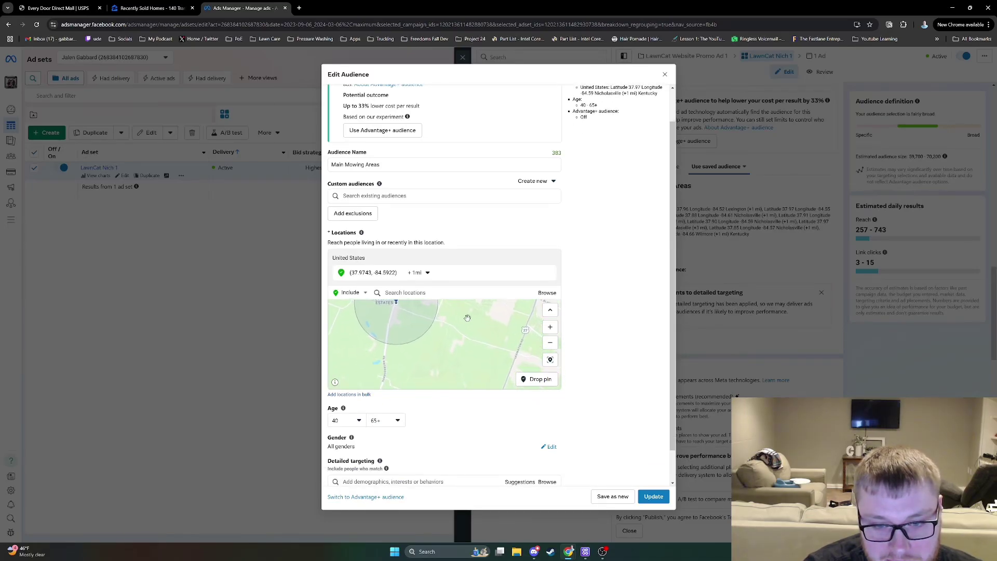
drag(425, 323, 463, 318)
- Examine the area covered by the remaining 1-mile pin and review the audience's estimated size and targeting details
scroll(456, 349, up, 1)
scroll(463, 318, up, 1)
drag(415, 364, 484, 340)
scroll(454, 327, down, 2)
scroll(454, 327, down, 1)
scroll(481, 356, up, 1)
scroll(476, 337, down, 1)
scroll(485, 340, down, 1)
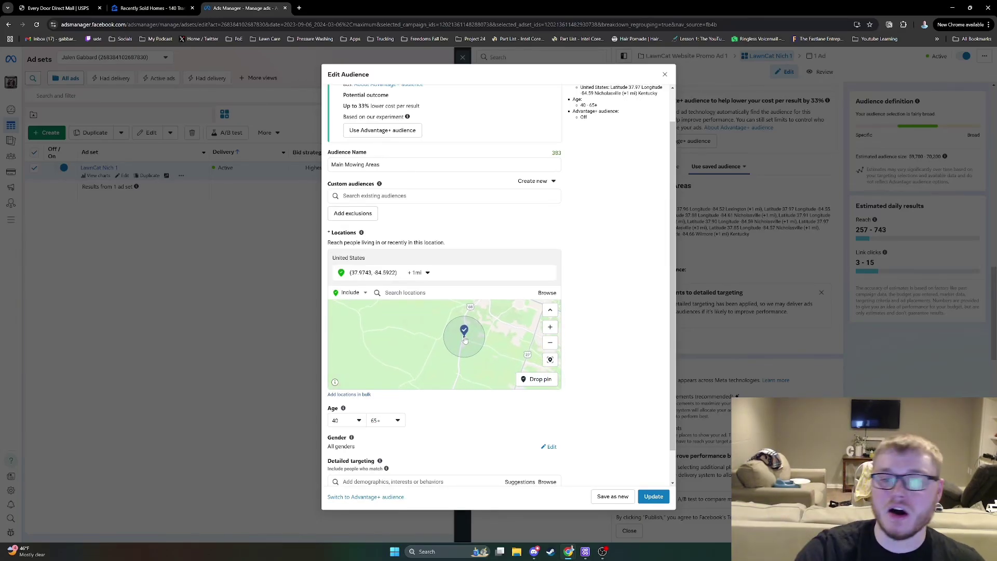
scroll(573, 251, up, 1)
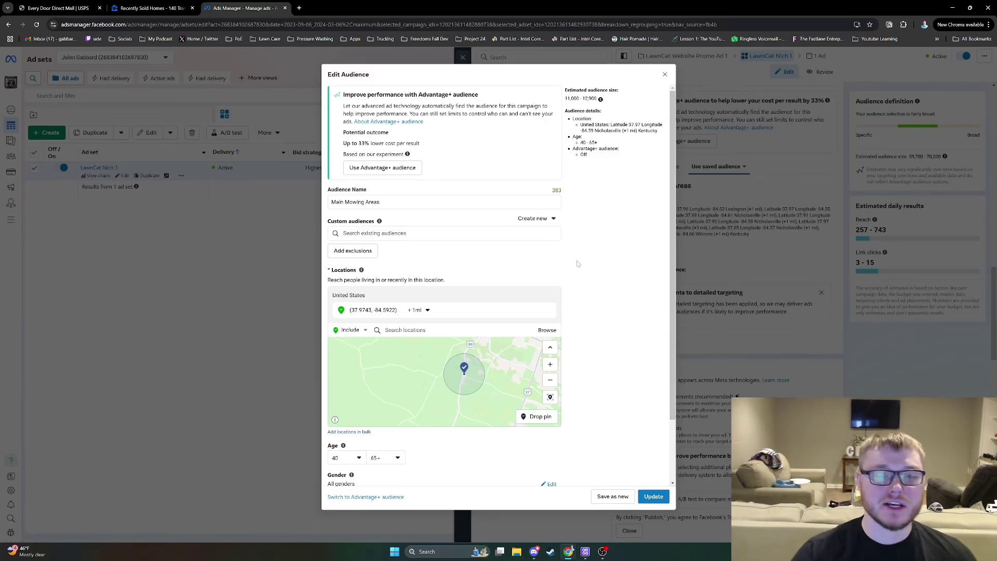
scroll(581, 311, down, 2)
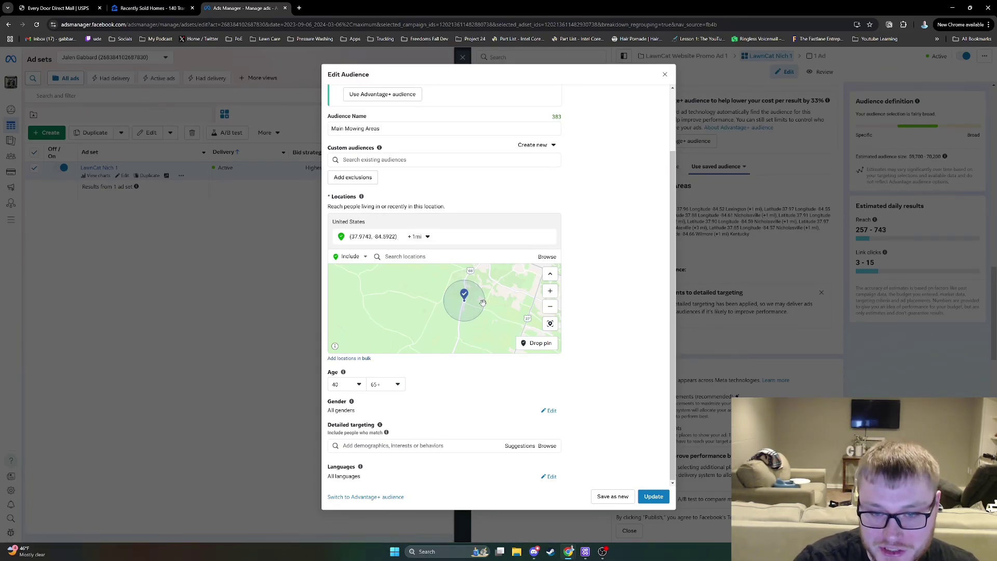
scroll(469, 304, up, 2)
drag(469, 305, 503, 337)
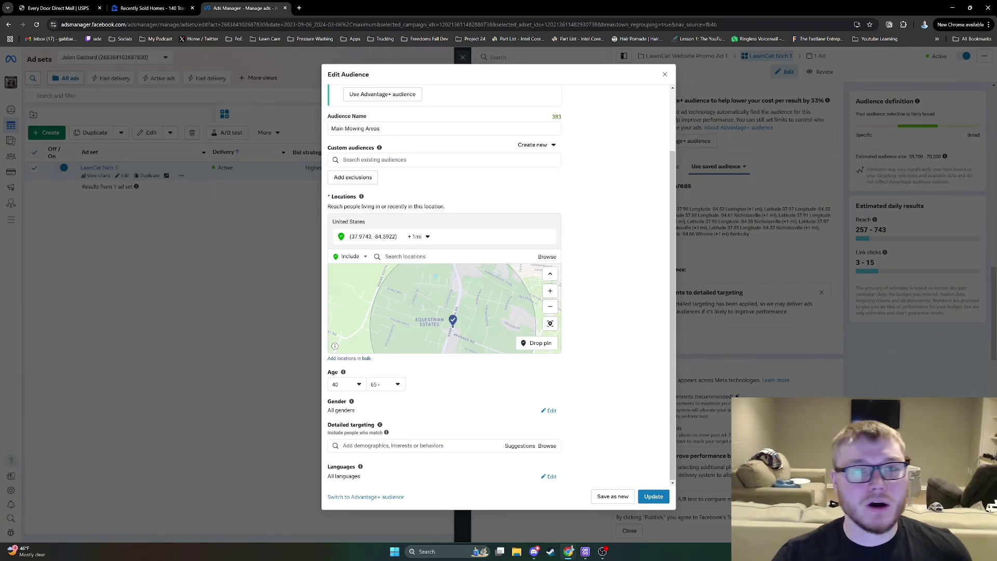
- Switch to Zillow and examine sold home prices west of Harrodsburg Rd around W Brannon Rd and Stable Way
click(151, 8)
drag(410, 326, 379, 327)
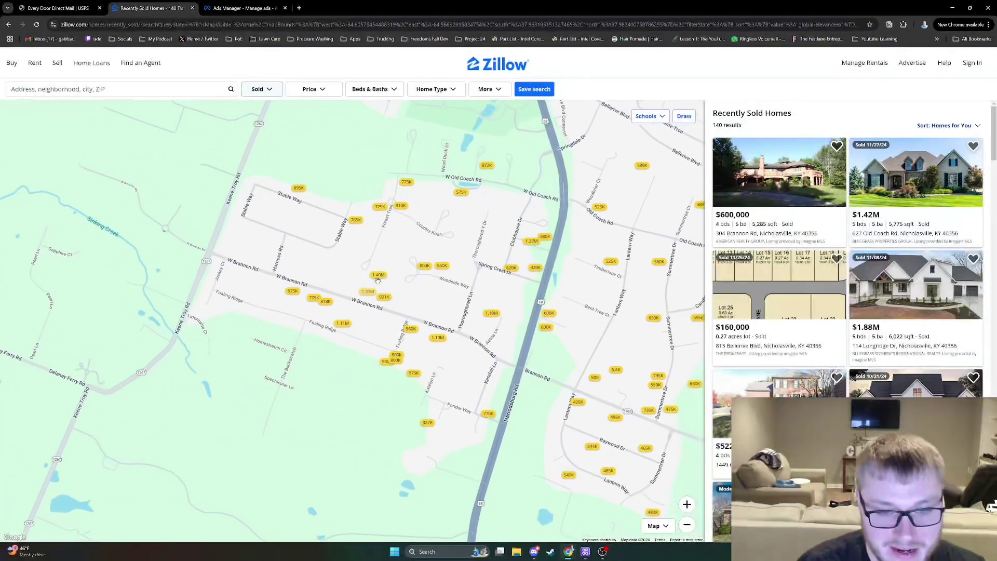
scroll(442, 337, down, 2)
scroll(468, 347, up, 2)
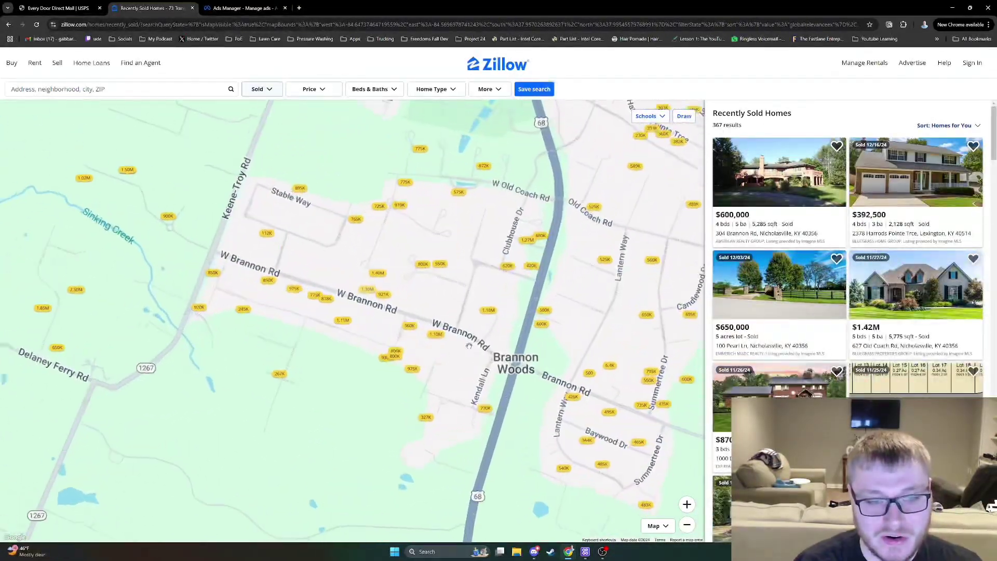